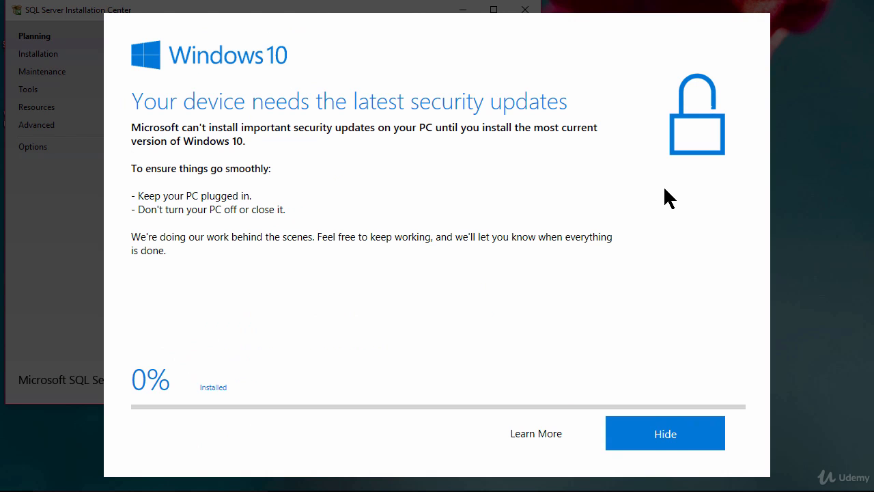
# - Hide the Windows update notice and launch a new SQL Server stand-alone installation, moving the setup window into clear view
pyautogui.click(669, 441)
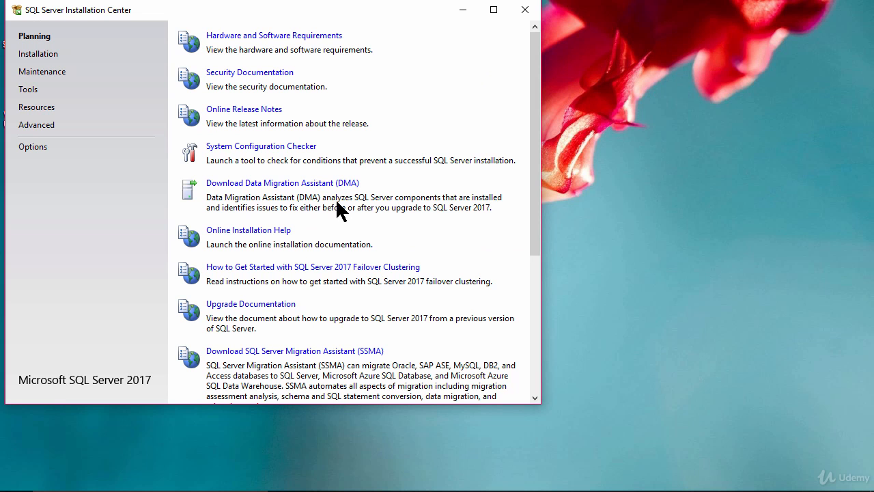
pyautogui.click(44, 60)
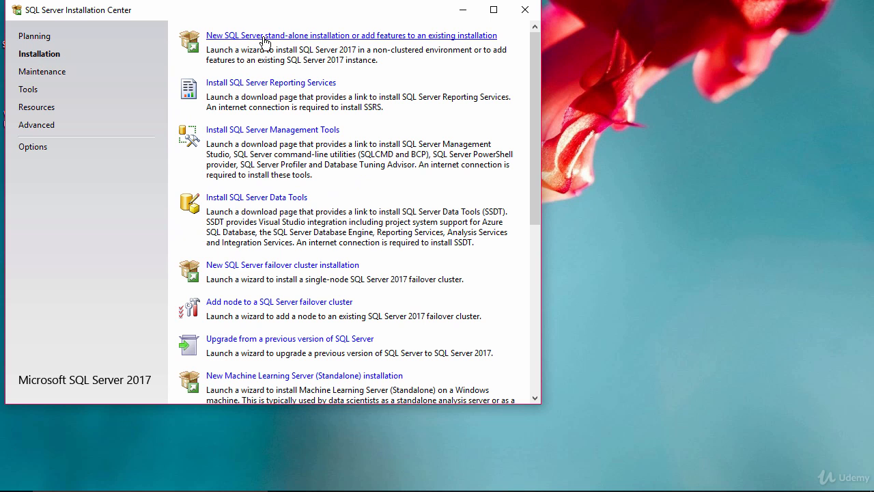
pyautogui.click(301, 39)
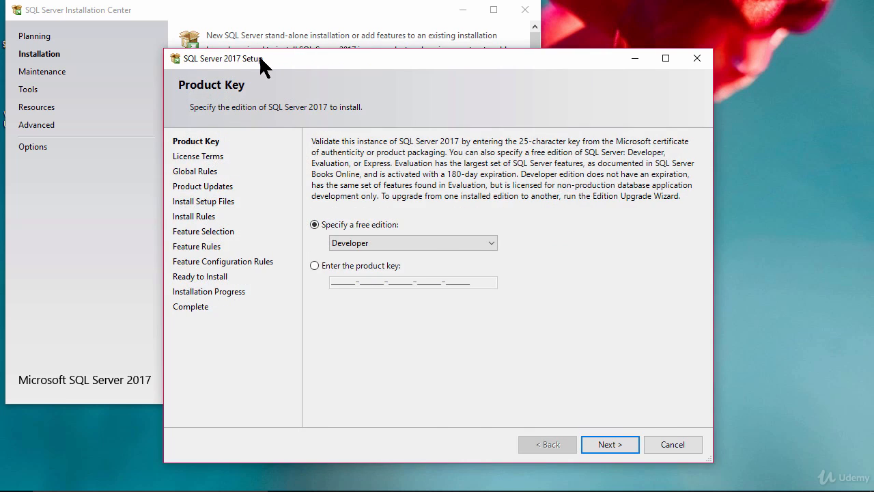
pyautogui.moveTo(260, 60); pyautogui.dragTo(369, 66)
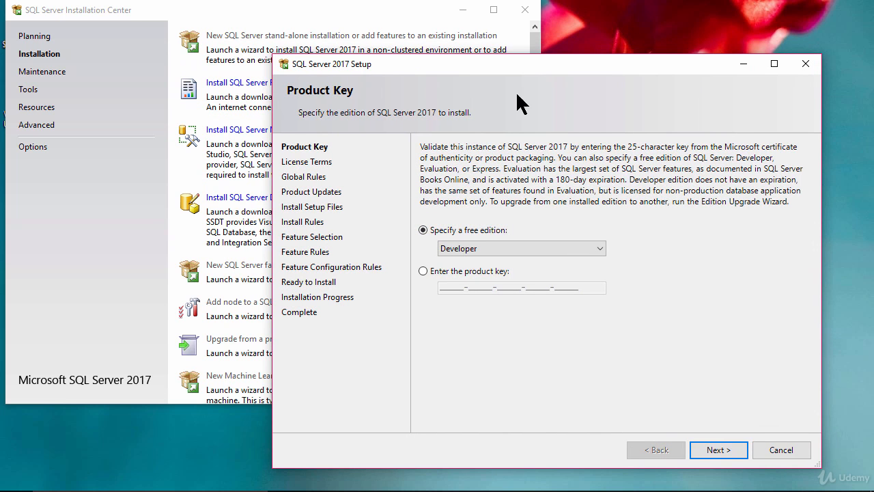
pyautogui.moveTo(547, 63); pyautogui.dragTo(372, 45)
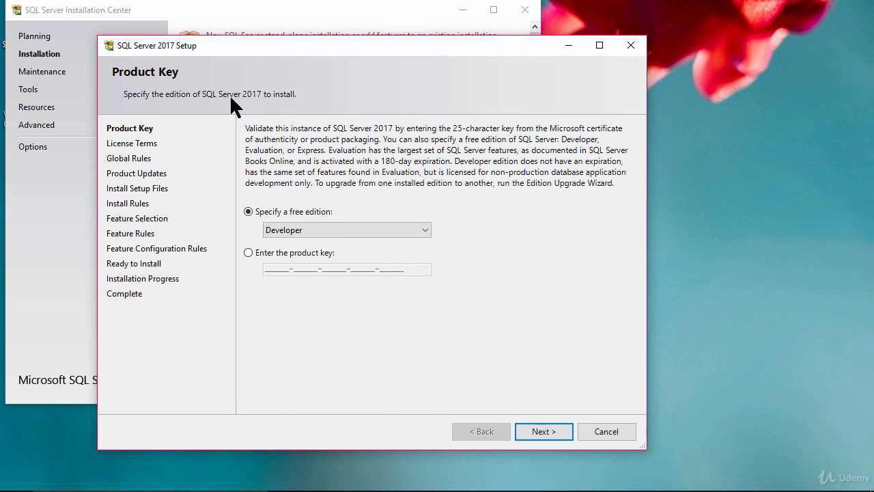
# - Keep Developer as the free edition to install and continue to the license terms
pyautogui.click(337, 228)
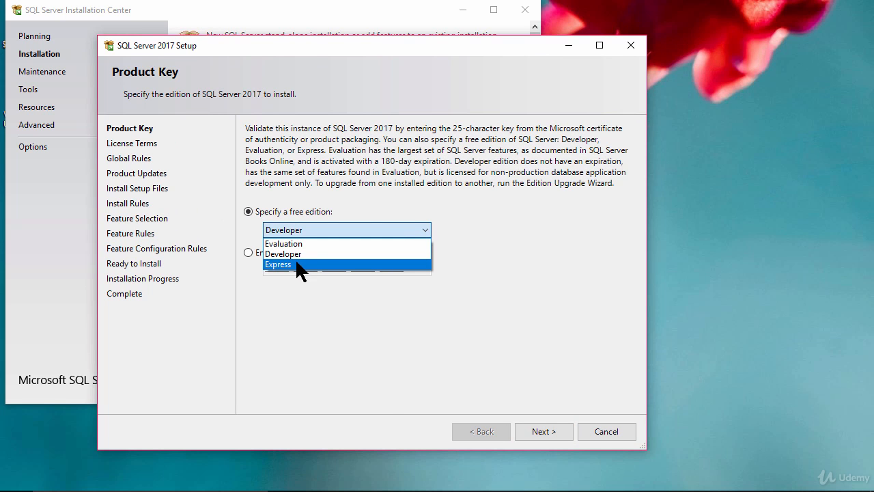
pyautogui.click(339, 287)
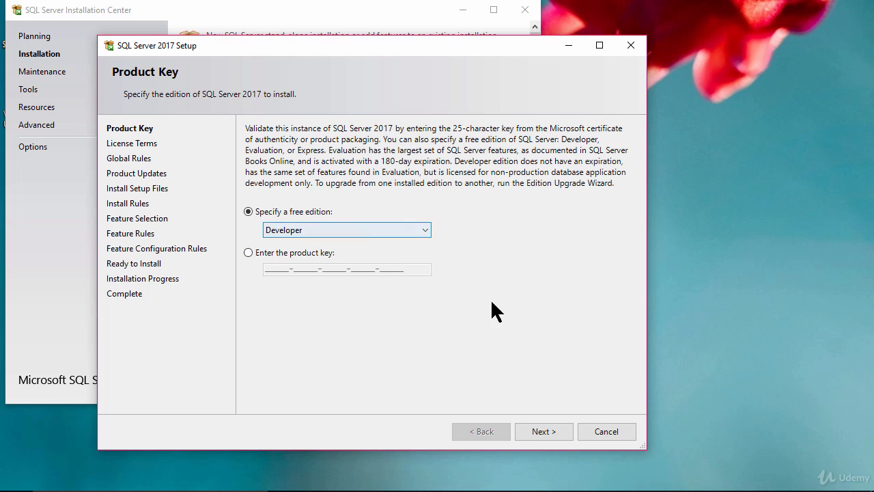
pyautogui.click(537, 431)
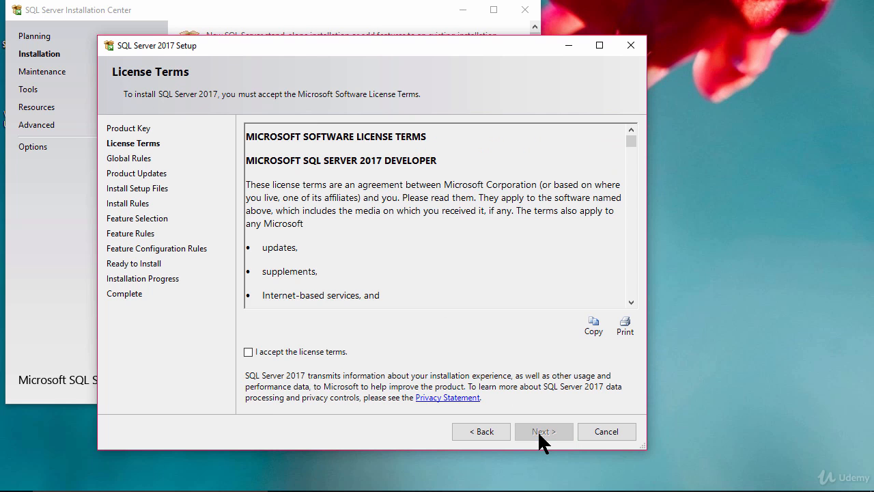
# - Accept the license terms and proceed past the install rules to the feature selection
pyautogui.click(313, 351)
pyautogui.moveTo(632, 139); pyautogui.dragTo(636, 115)
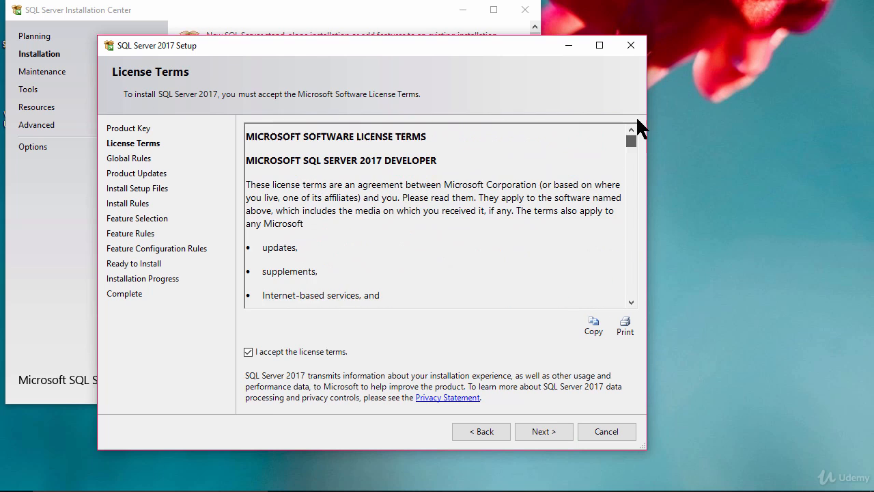
pyautogui.click(554, 431)
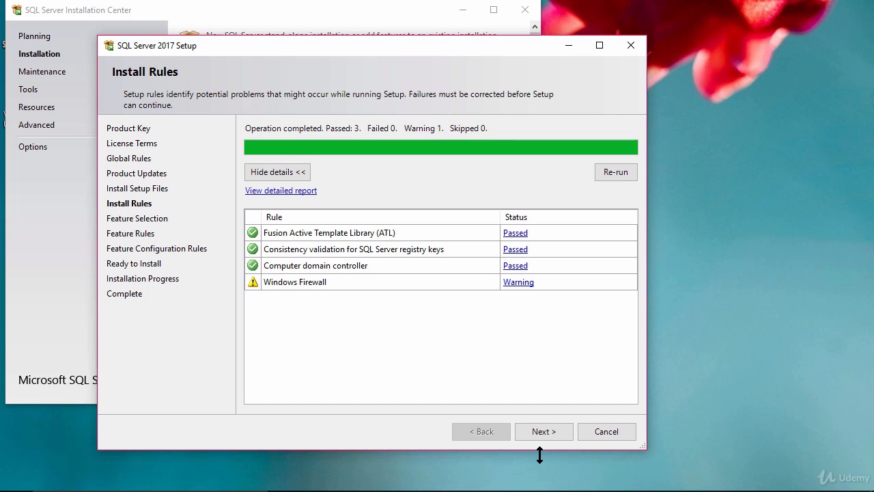
pyautogui.click(546, 431)
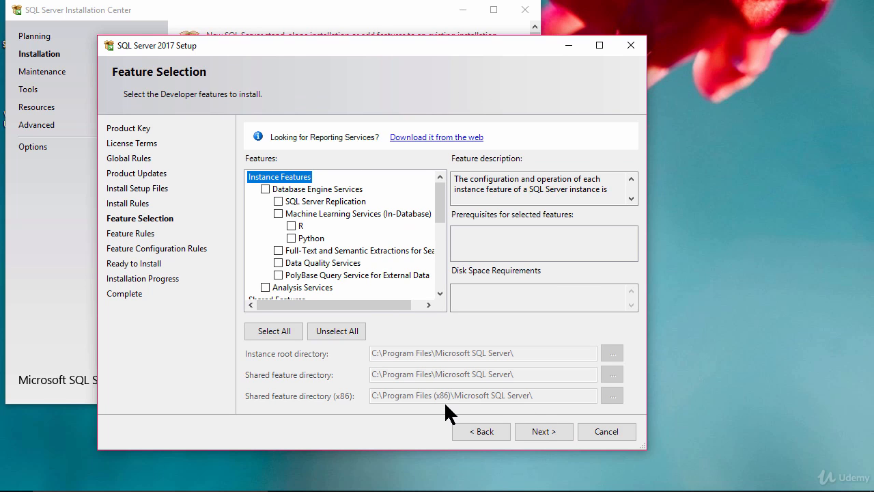
# - Maximize the setup window, read the Database Engine Services description and include that feature in the installation
pyautogui.moveTo(441, 208); pyautogui.dragTo(445, 176)
pyautogui.click(595, 44)
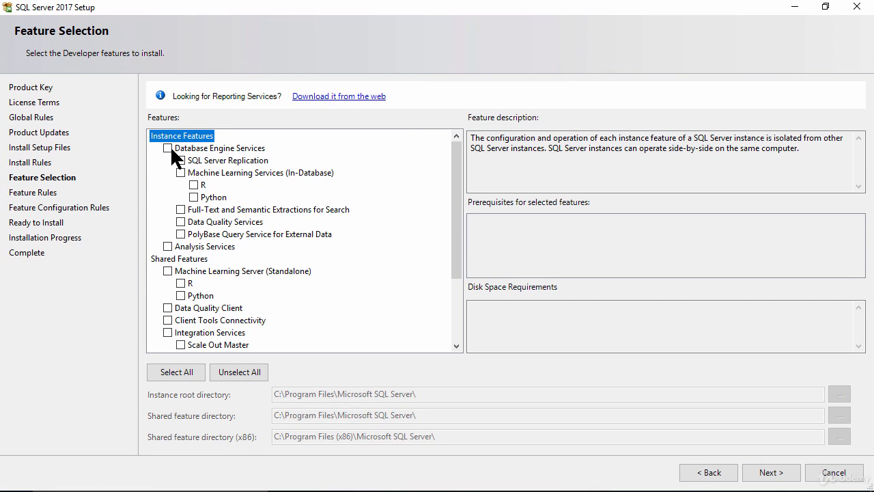
pyautogui.click(192, 149)
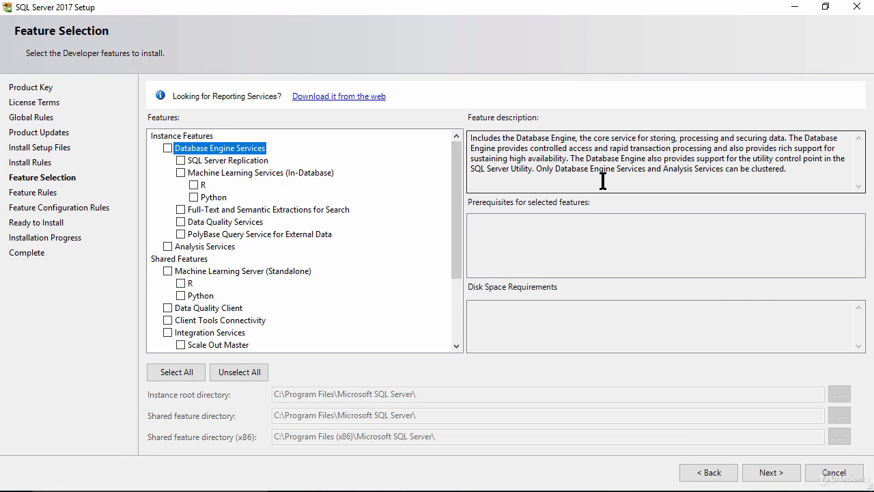
pyautogui.moveTo(509, 148); pyautogui.dragTo(717, 151)
pyautogui.click(716, 150)
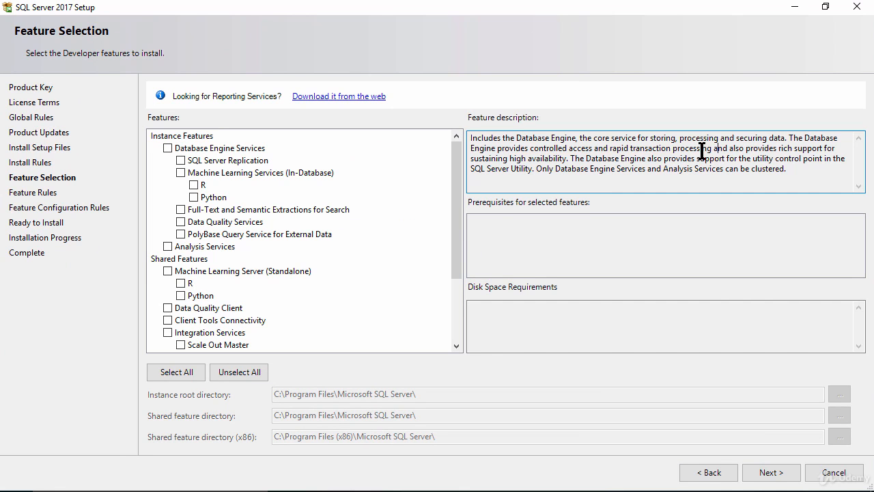
pyautogui.click(168, 148)
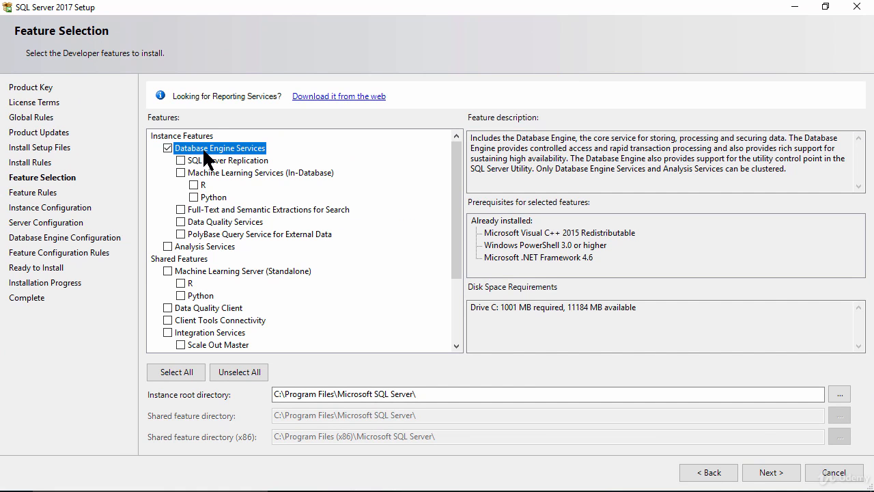
# - Review the replication and machine learning feature descriptions, and include Full-Text and Semantic Extractions for Search
pyautogui.click(218, 159)
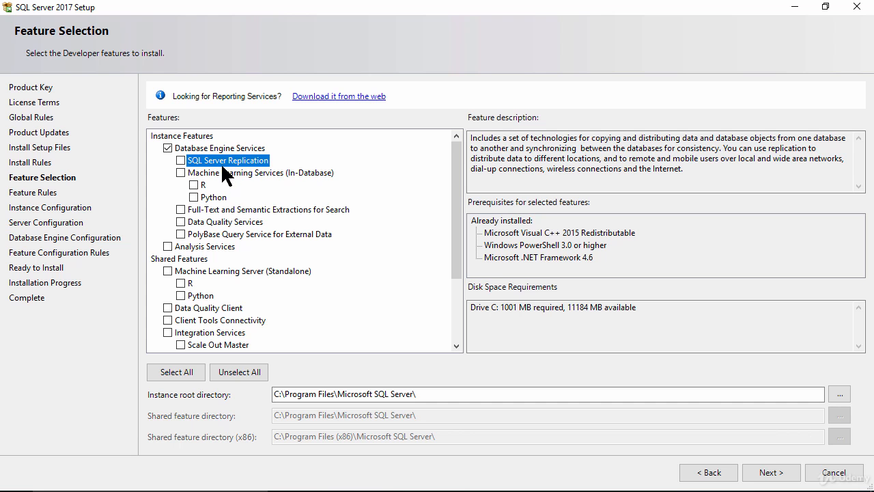
pyautogui.click(224, 175)
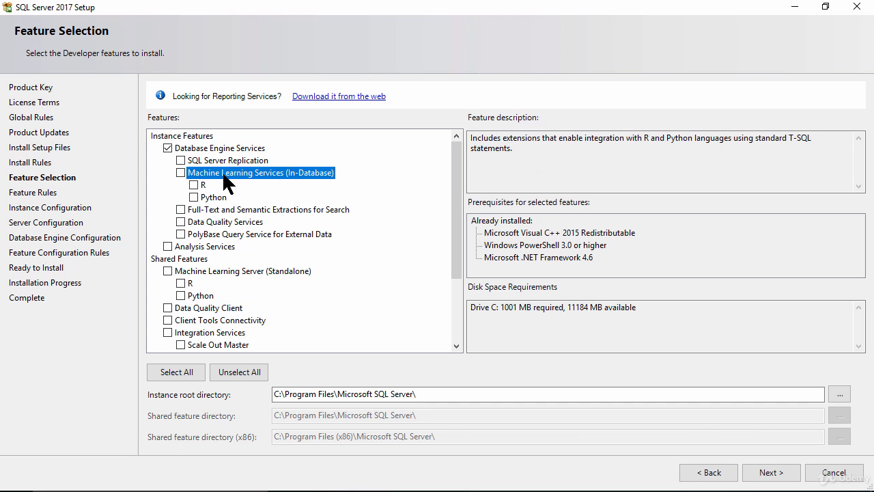
pyautogui.click(202, 182)
pyautogui.click(214, 196)
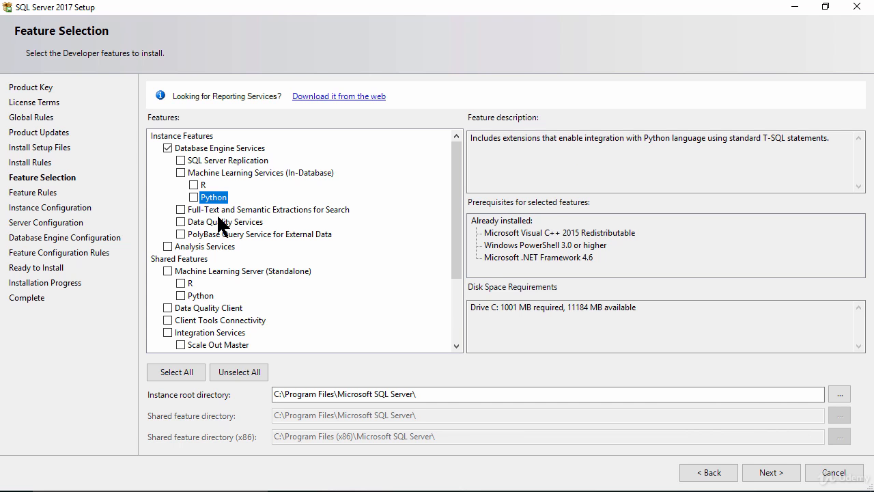
pyautogui.click(229, 210)
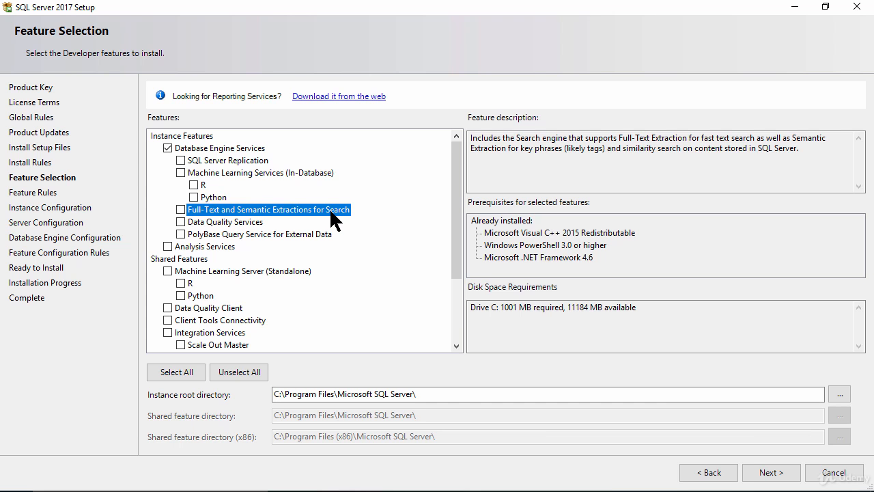
pyautogui.click(181, 210)
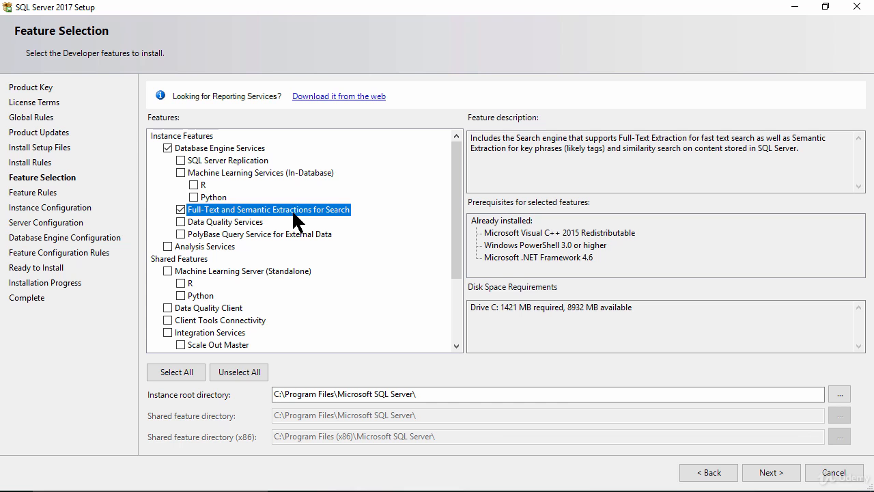
# - Check the Data Quality Services and PolyBase descriptions, and include Analysis Services in the installation
pyautogui.click(239, 225)
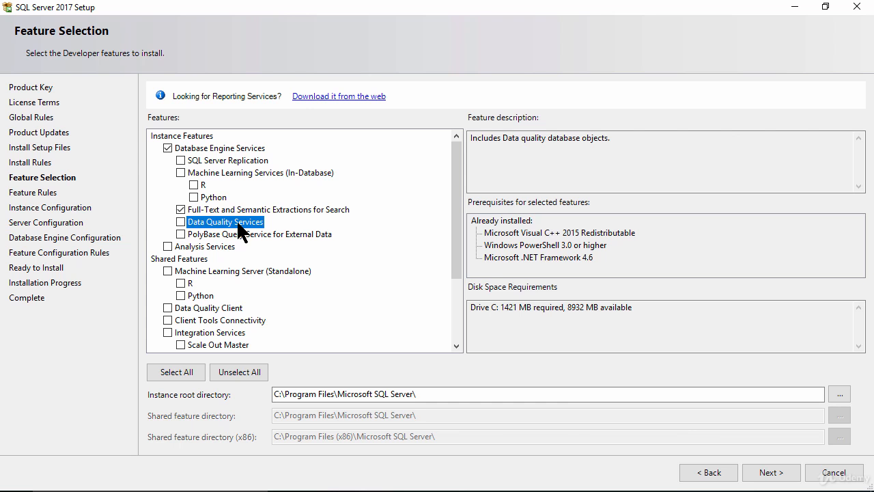
pyautogui.click(216, 233)
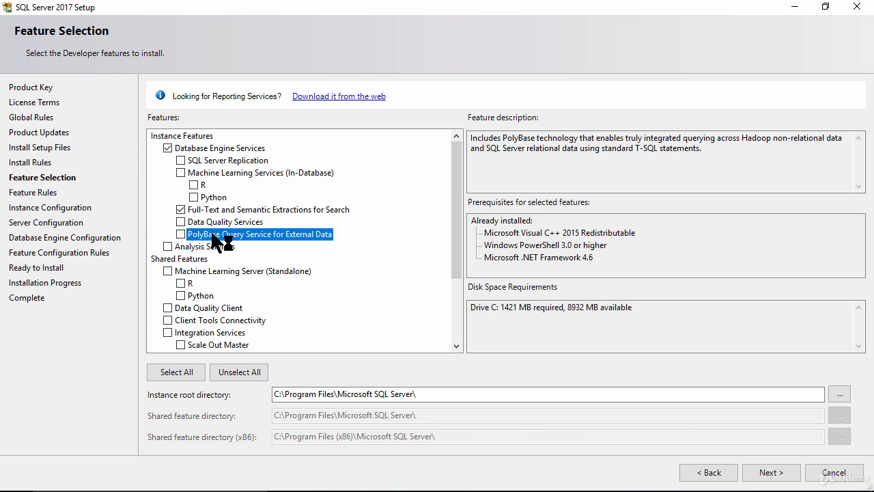
pyautogui.click(195, 246)
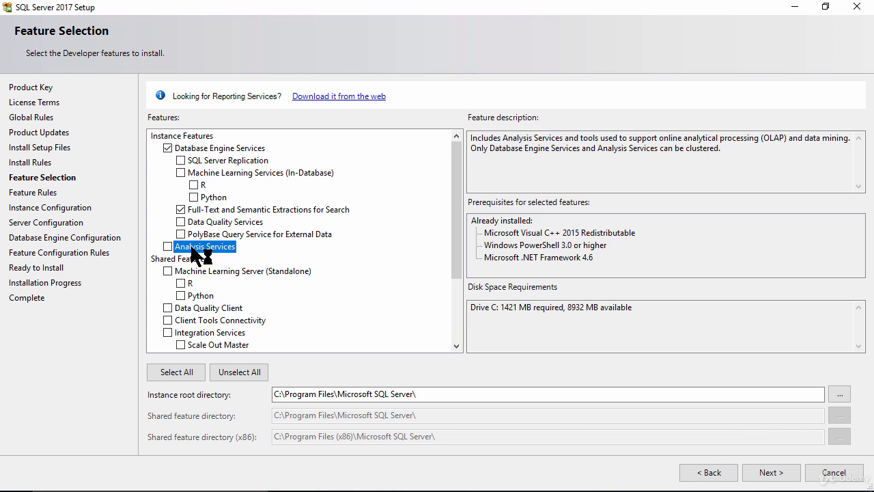
pyautogui.click(170, 247)
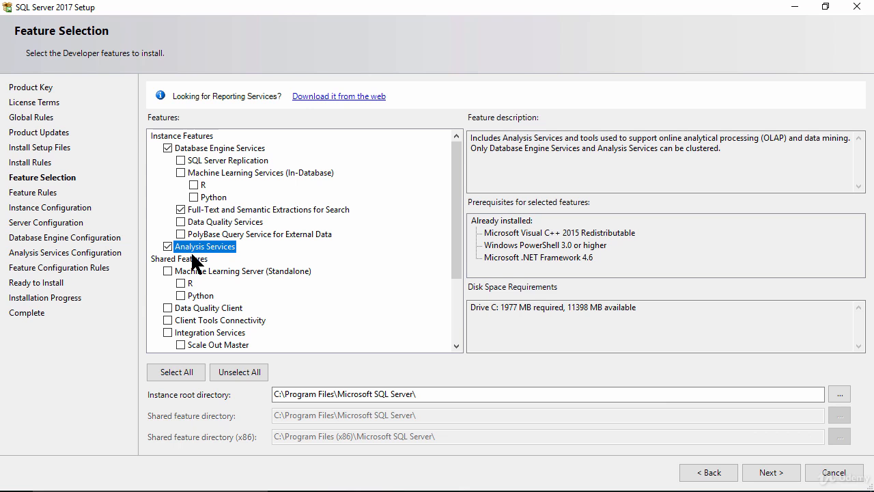
# - Include Client Tools Connectivity and Integration Services from the shared features
pyautogui.moveTo(457, 253); pyautogui.dragTo(452, 311)
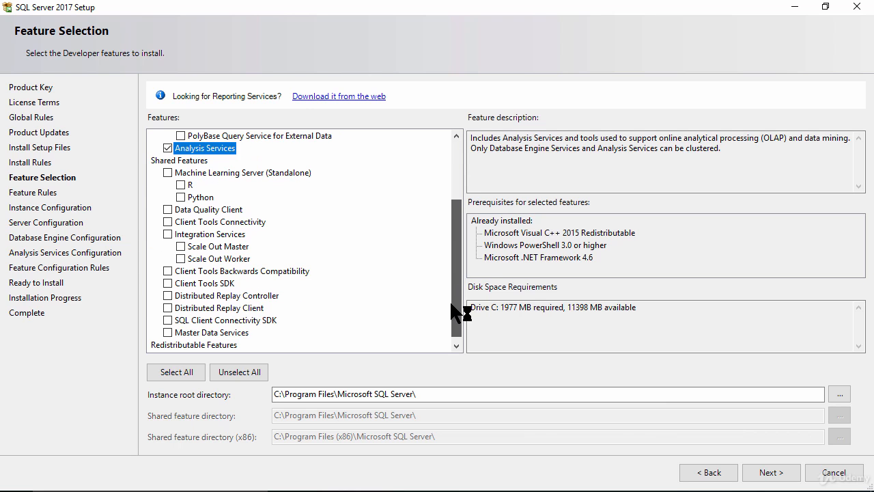
pyautogui.click(194, 209)
pyautogui.click(204, 222)
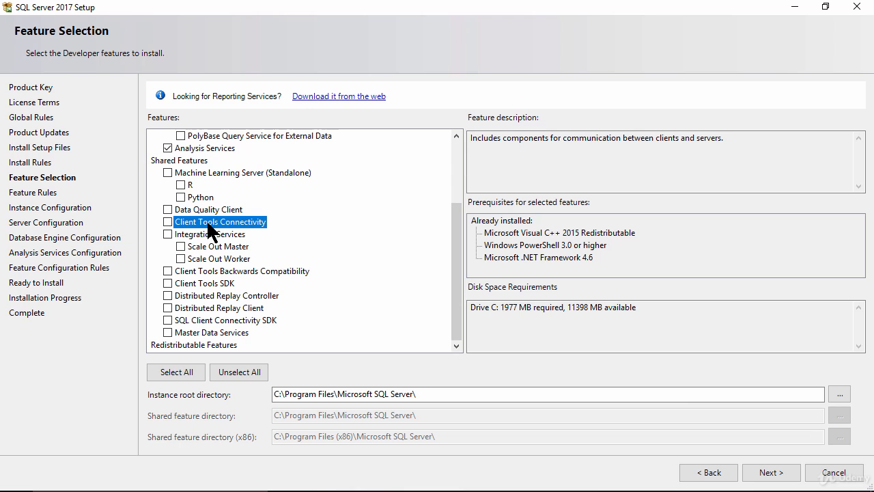
pyautogui.click(168, 221)
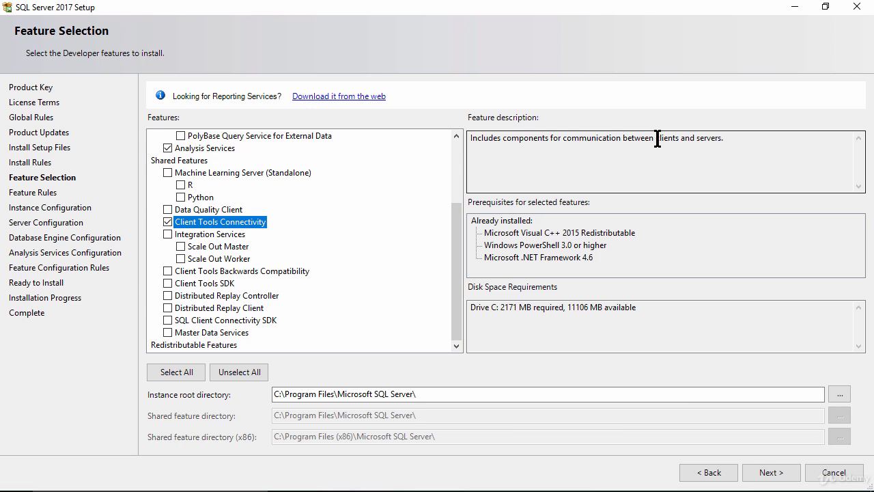
pyautogui.moveTo(656, 139); pyautogui.dragTo(725, 138)
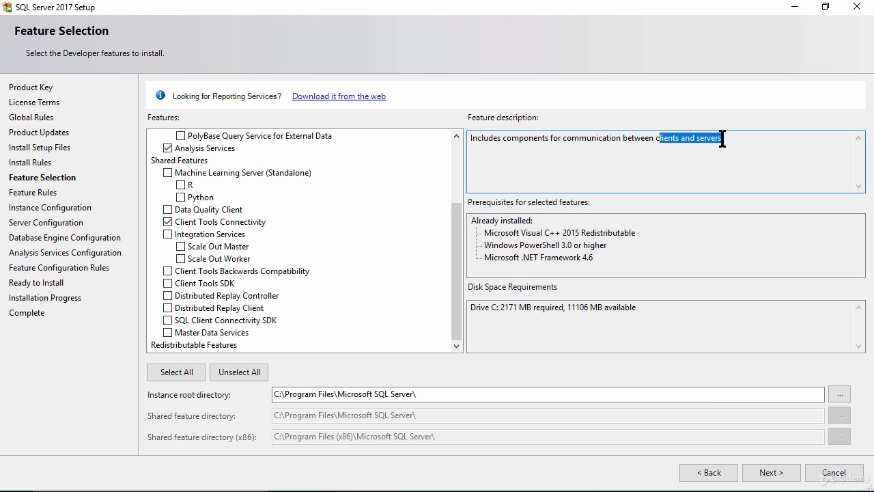
pyautogui.click(202, 234)
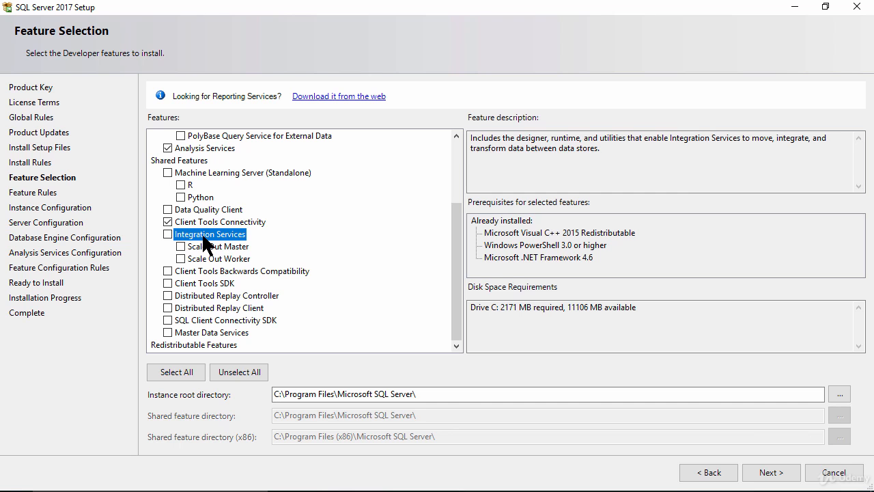
pyautogui.click(167, 234)
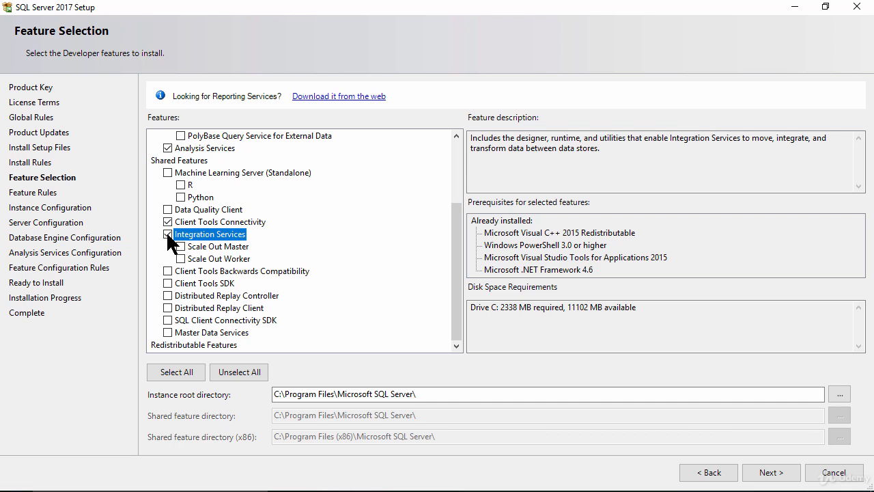
# - Read the descriptions of the remaining shared features, from Scale Out Master through the replay and SDK features to Master Data Services
pyautogui.click(211, 246)
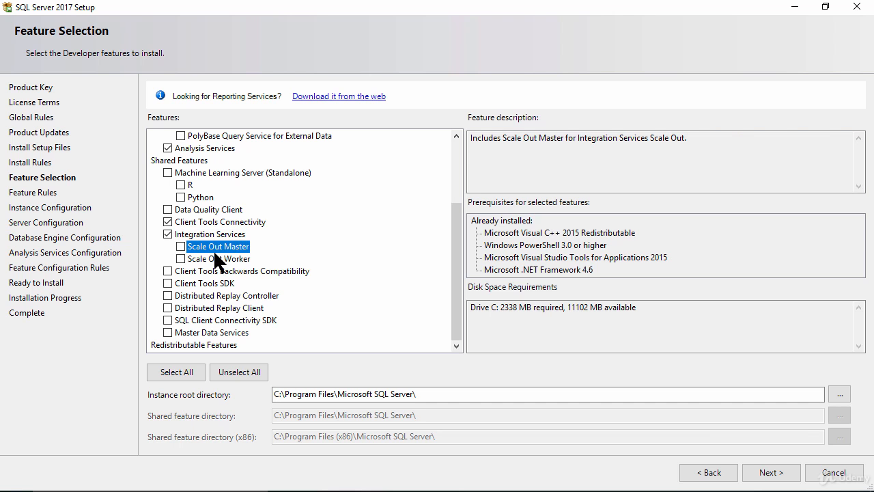
pyautogui.click(217, 259)
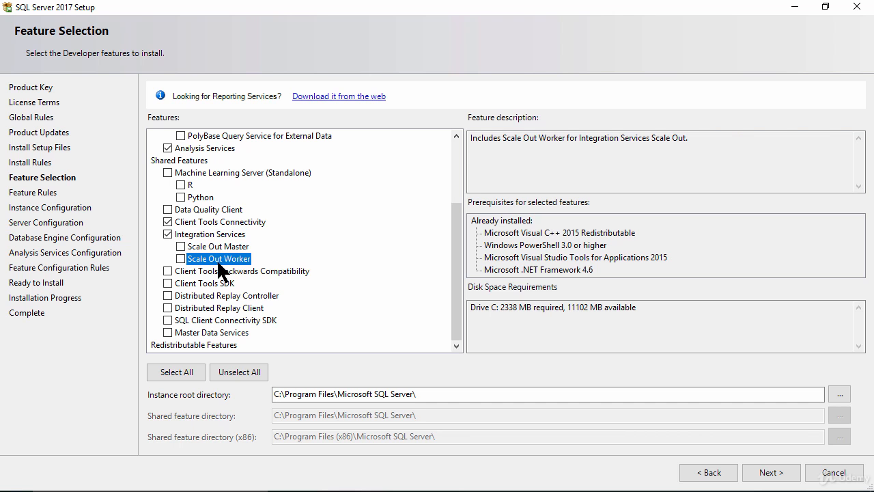
pyautogui.click(219, 271)
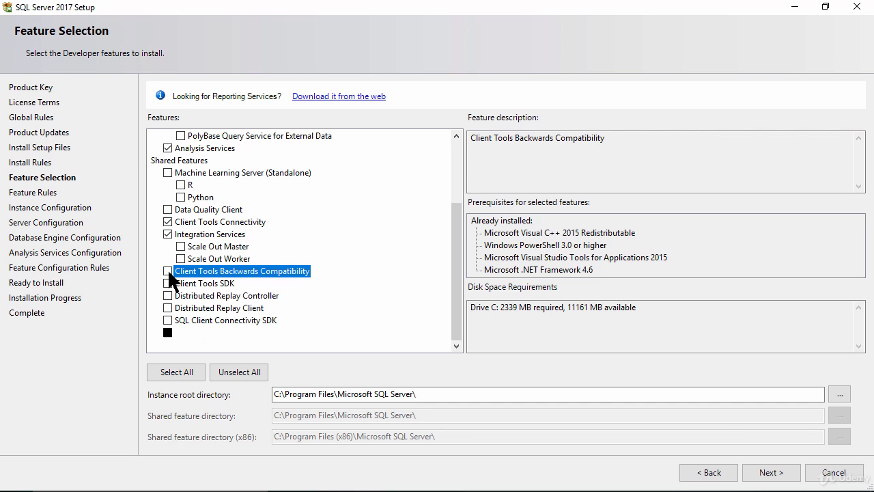
pyautogui.click(199, 284)
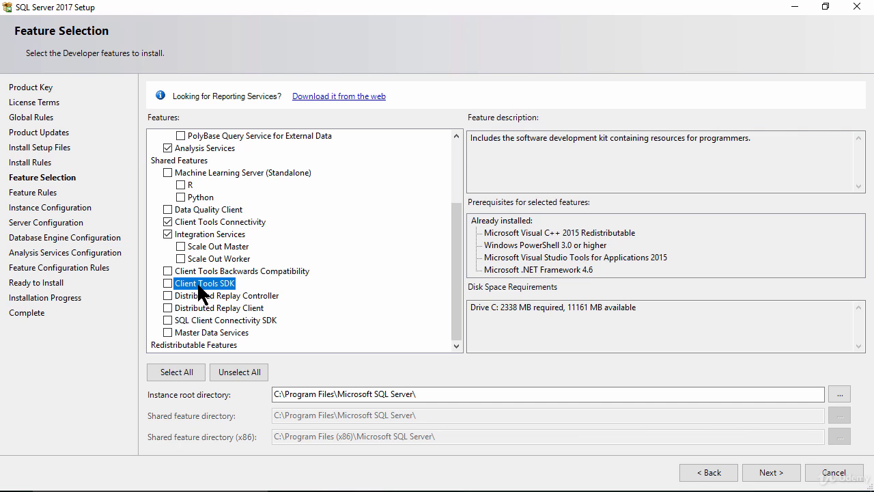
pyautogui.click(206, 296)
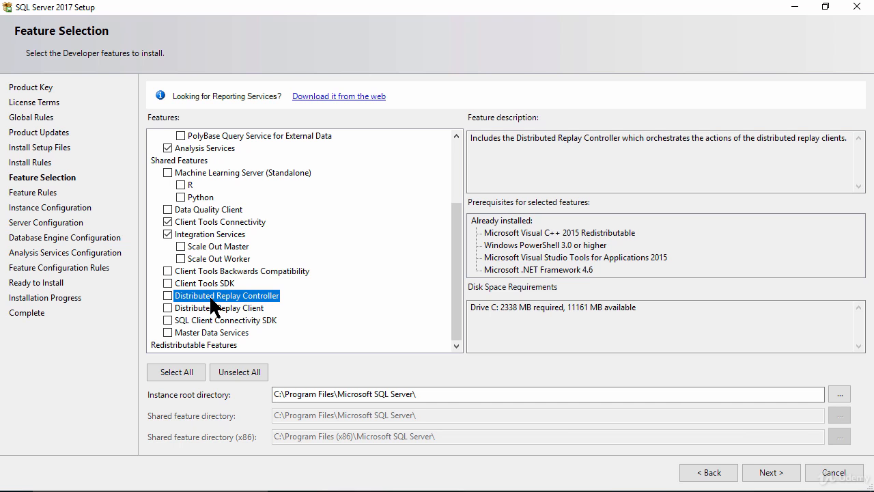
pyautogui.click(214, 307)
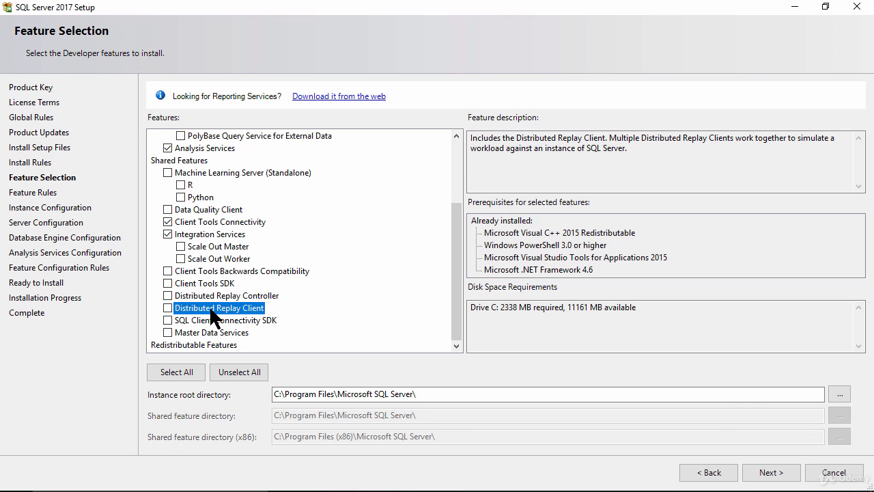
pyautogui.click(215, 320)
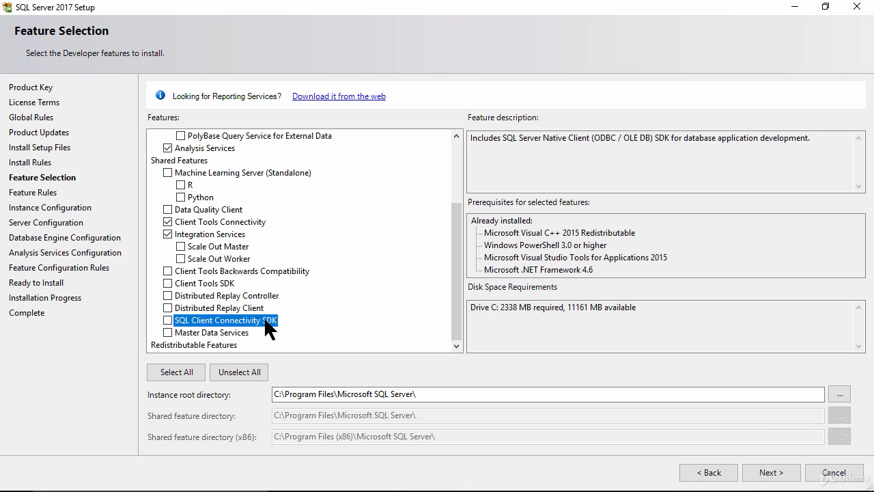
pyautogui.click(226, 333)
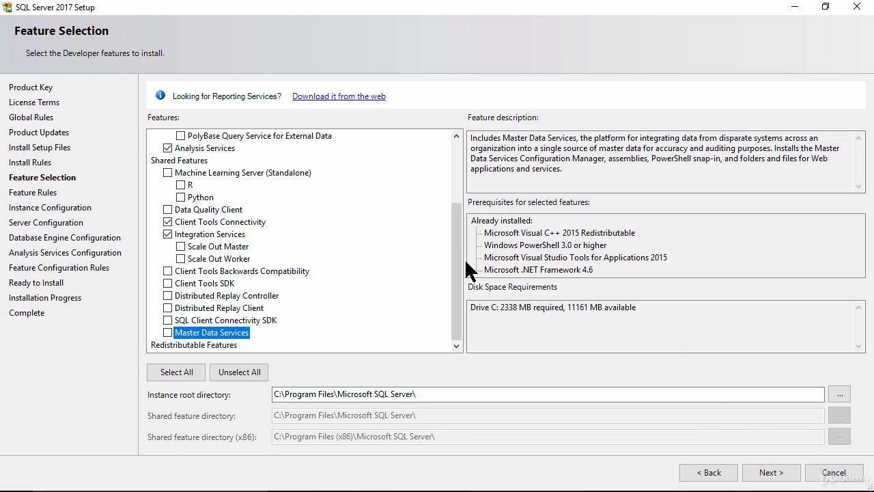
# - Review the chosen features again: Database Engine Services, Full-Text and Semantic Extractions, Analysis Services, Integration Services and Client Tools Connectivity
pyautogui.moveTo(460, 279); pyautogui.dragTo(458, 205)
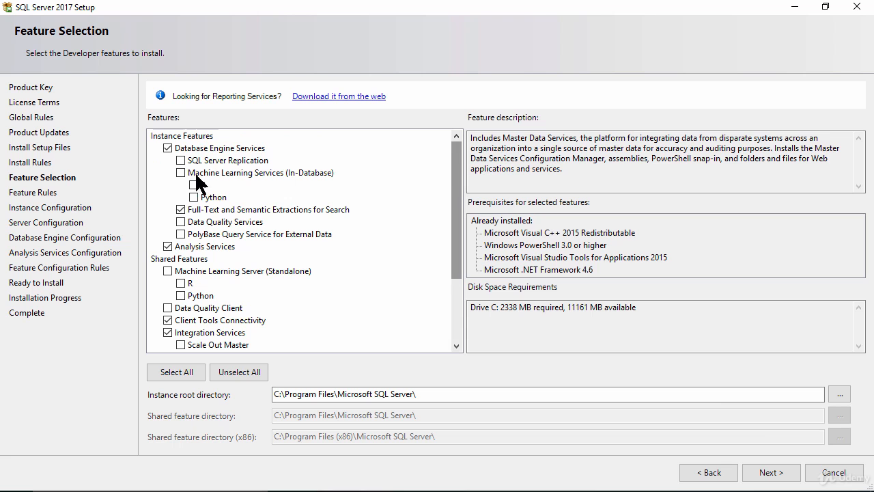
pyautogui.click(205, 148)
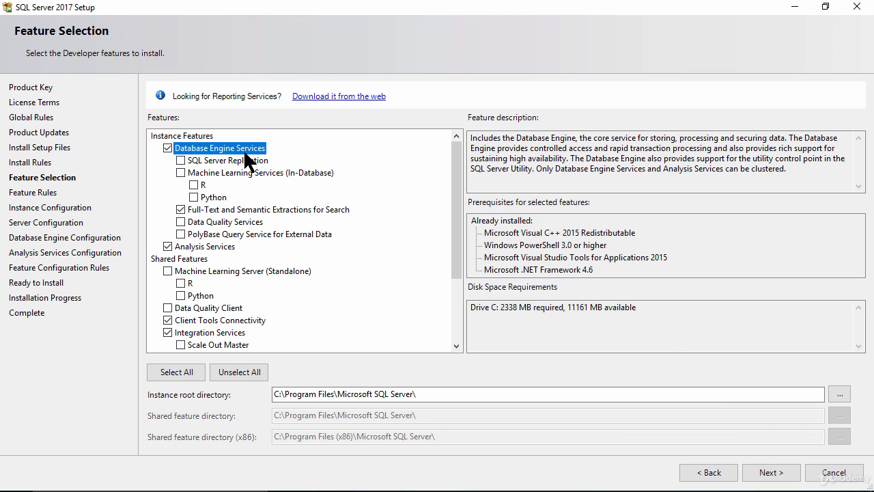
pyautogui.click(255, 206)
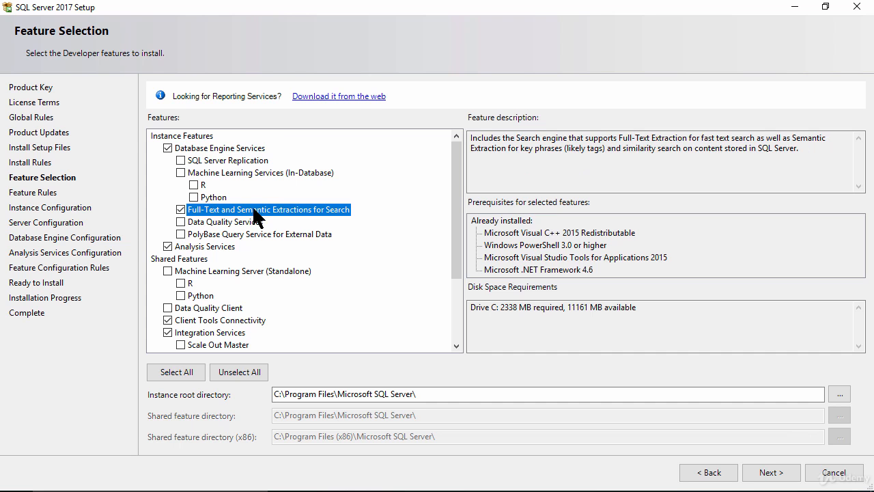
pyautogui.click(218, 243)
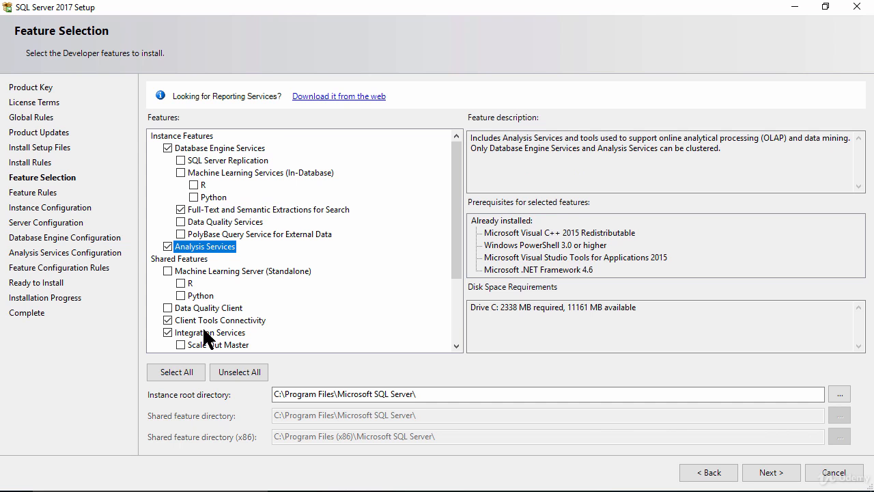
pyautogui.click(231, 333)
pyautogui.scroll(-3, 245, 333)
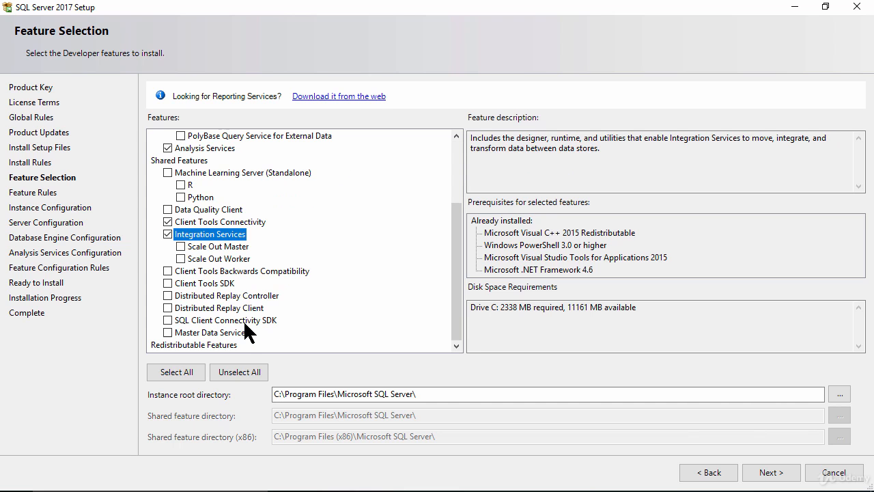
pyautogui.scroll(2, 244, 325)
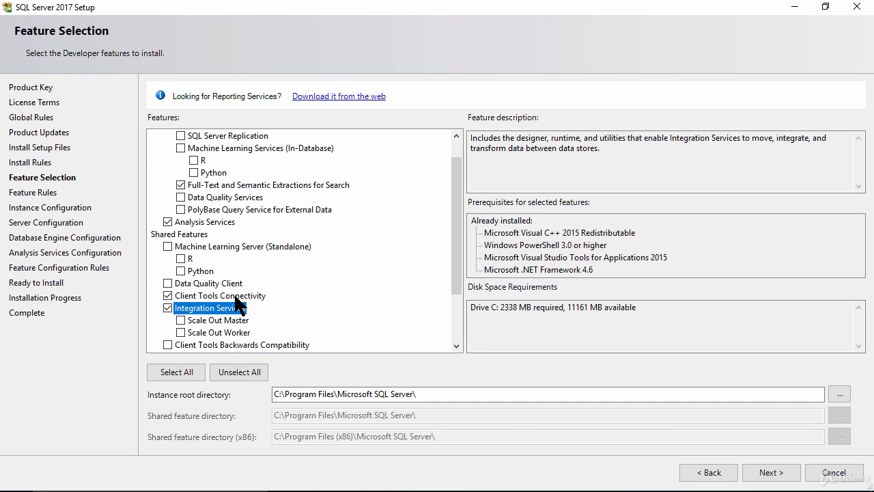
pyautogui.click(236, 295)
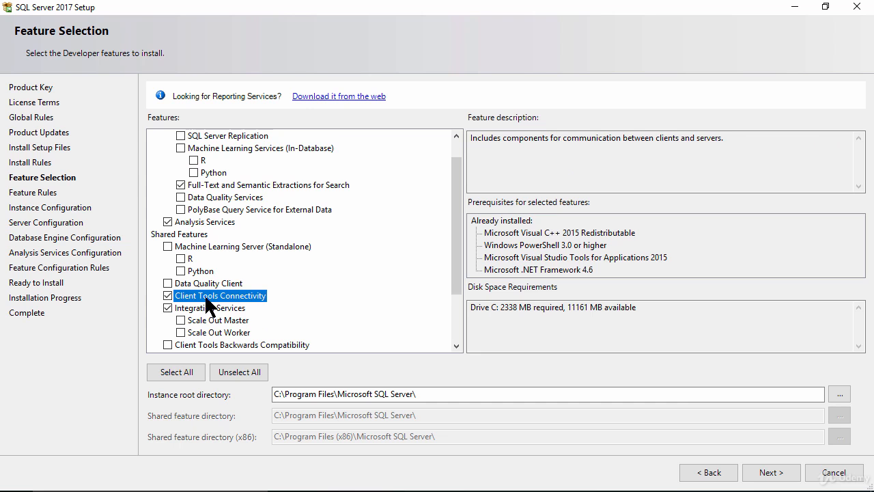
pyautogui.click(226, 185)
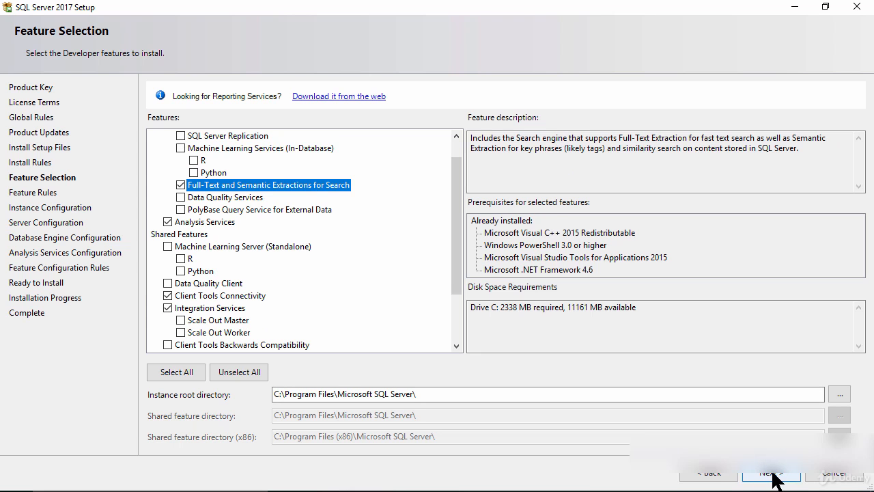
# - Exclude and re-include Analysis Services twice to check how this affects the list of setup pages
pyautogui.click(168, 222)
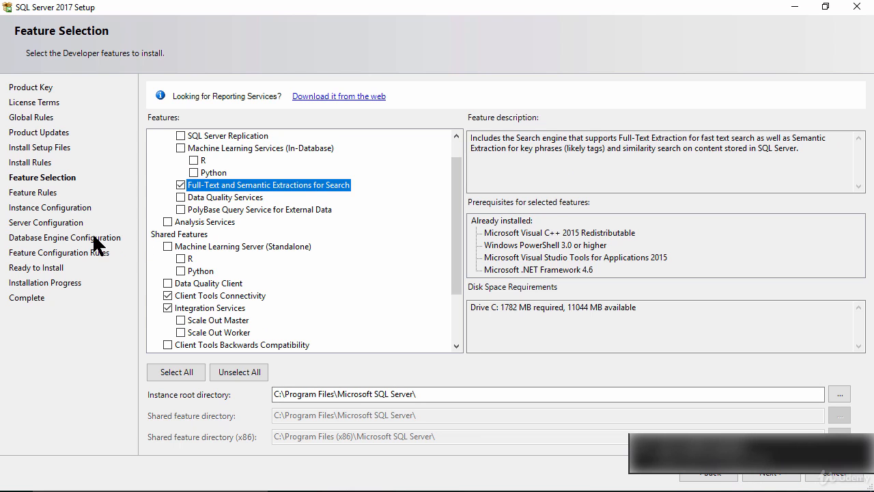
pyautogui.click(167, 221)
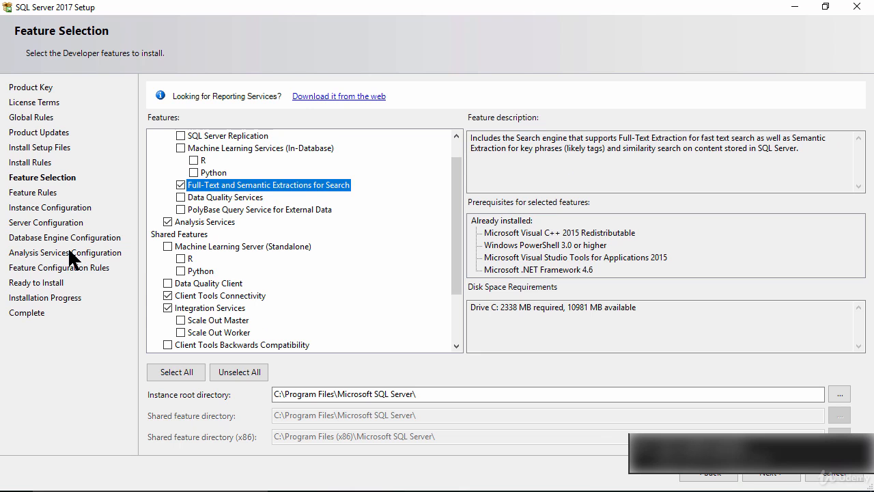
pyautogui.click(167, 222)
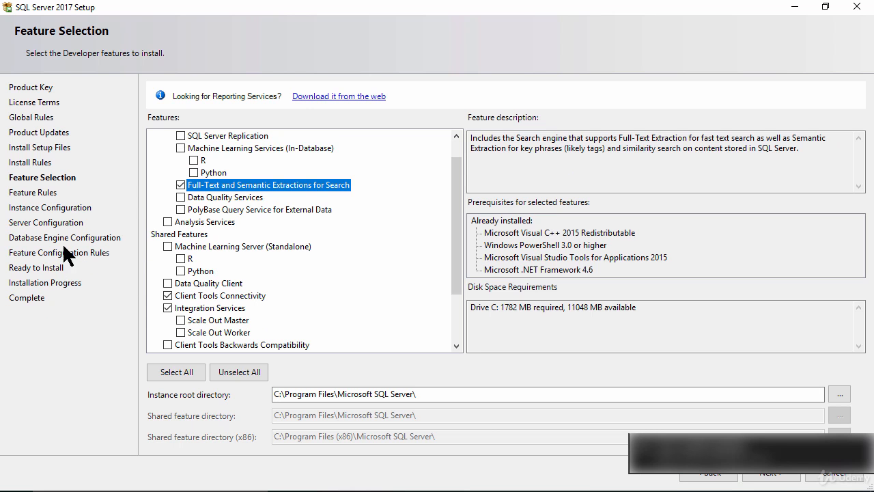
pyautogui.click(167, 221)
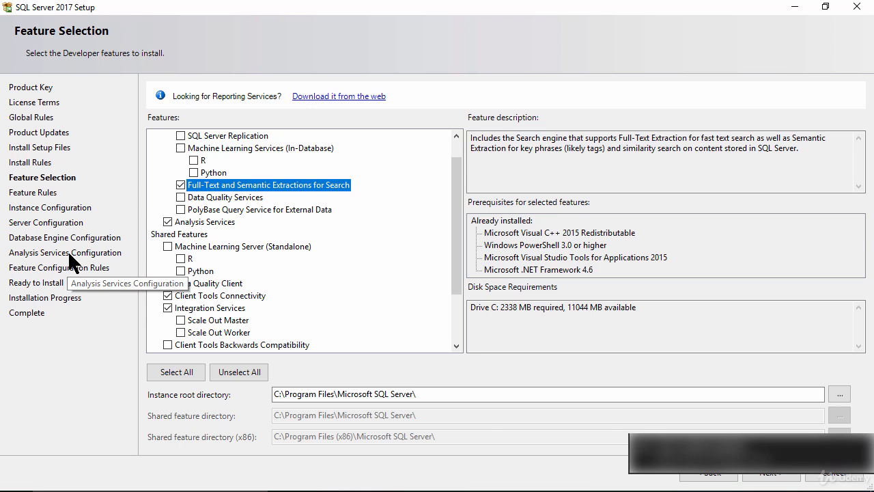
# - Accept the feature selection, choose the default instance and check its instance ID
pyautogui.click(783, 471)
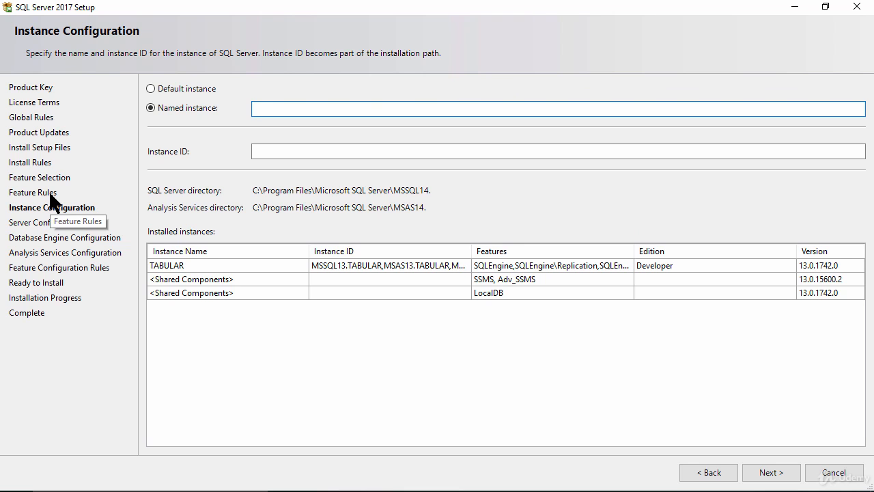
pyautogui.click(180, 88)
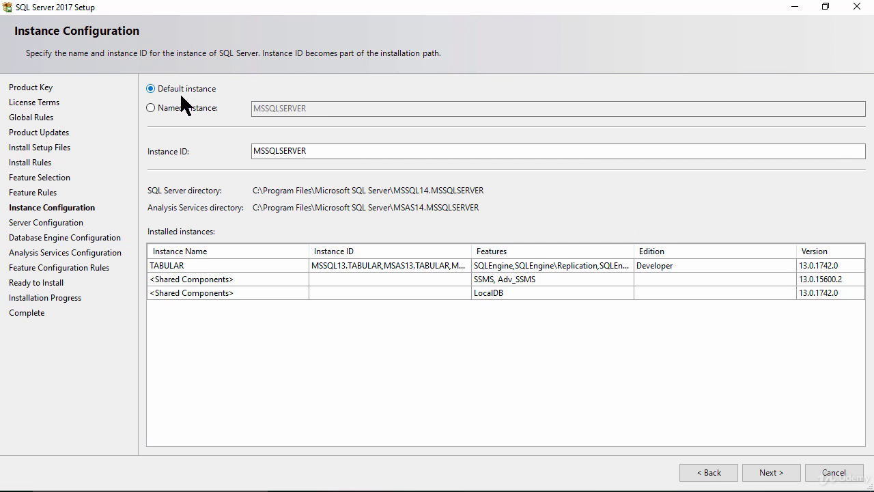
pyautogui.doubleClick(313, 155)
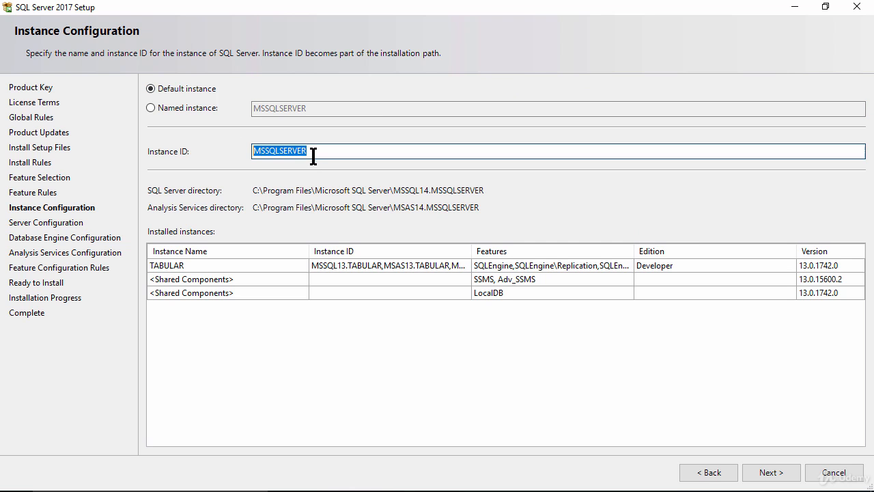
pyautogui.moveTo(314, 156); pyautogui.dragTo(226, 153)
# - Try a named instance called SQLSERVER2017, switching back to the default instance
pyautogui.click(204, 108)
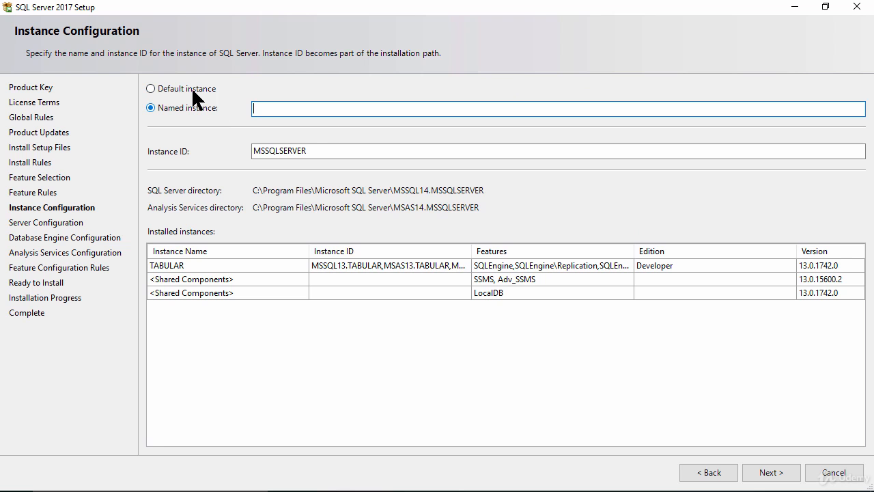
pyautogui.click(194, 91)
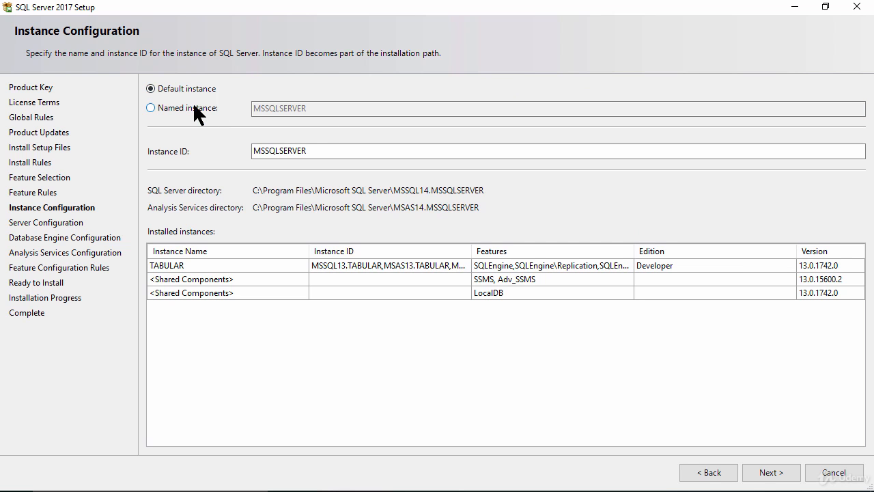
pyautogui.click(195, 109)
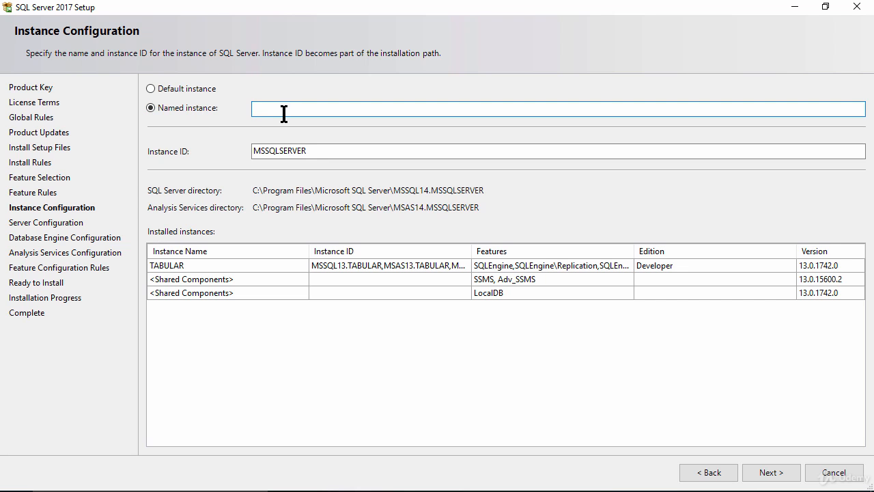
pyautogui.write('SQLSERVER2017')
pyautogui.click(175, 89)
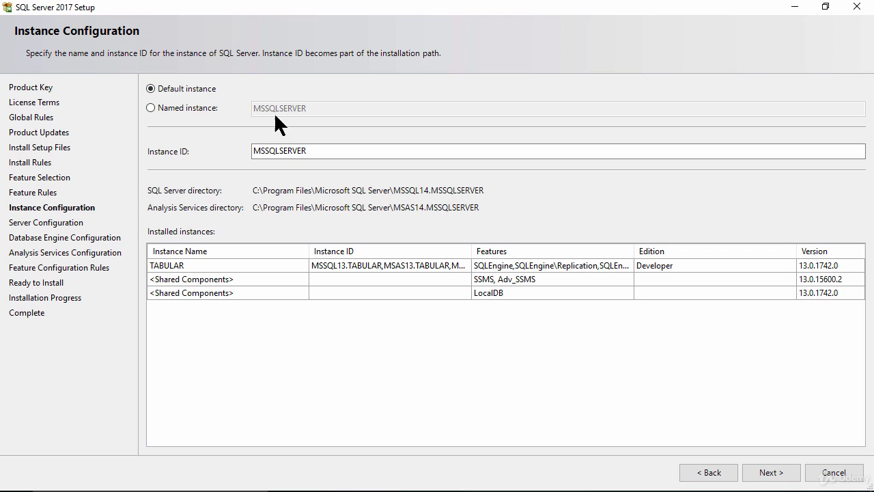
# - Continue to the server configuration and check the collation and service account settings
pyautogui.click(774, 474)
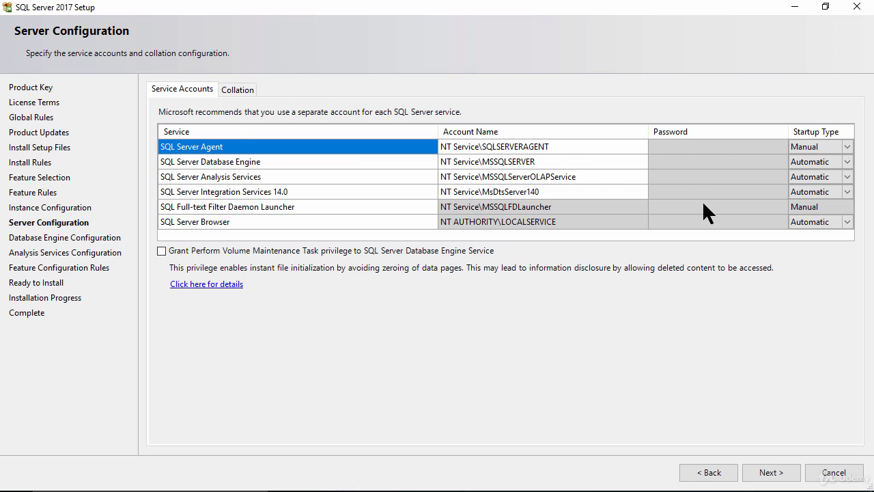
pyautogui.click(237, 90)
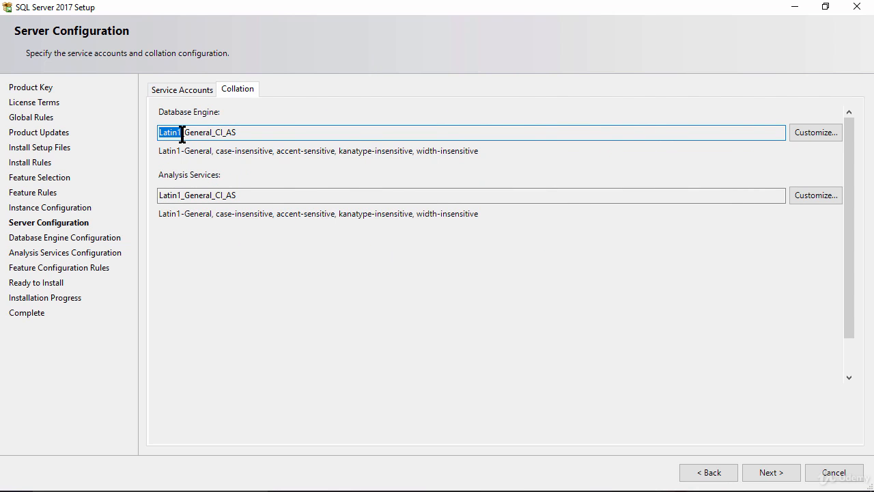
pyautogui.click(196, 90)
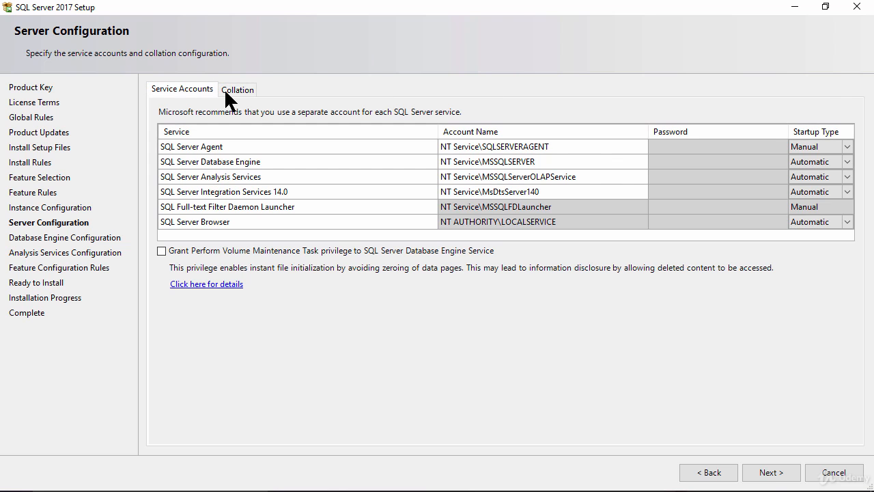
# - Accept the server configuration and add the current user as a SQL Server administrator for the Database Engine
pyautogui.click(769, 472)
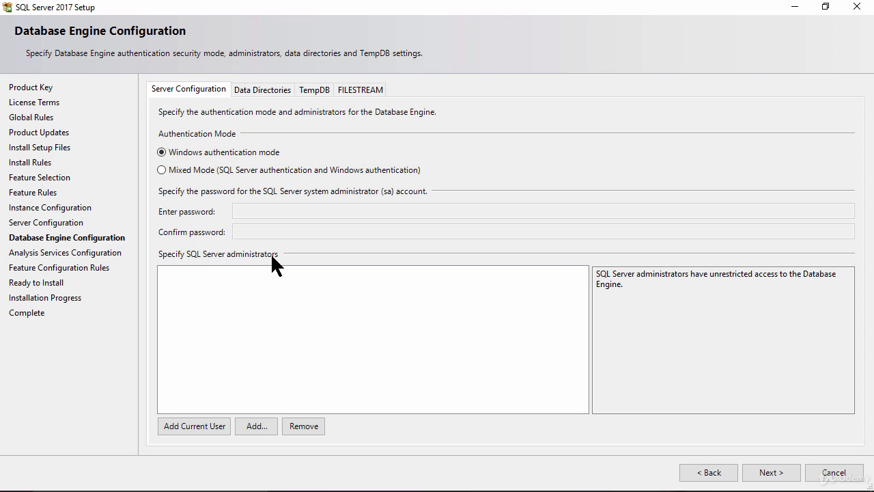
pyautogui.click(196, 418)
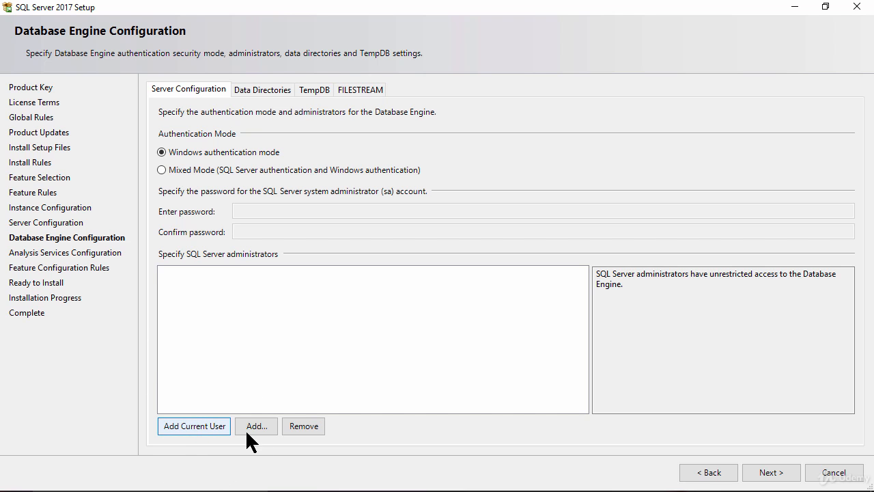
pyautogui.click(207, 423)
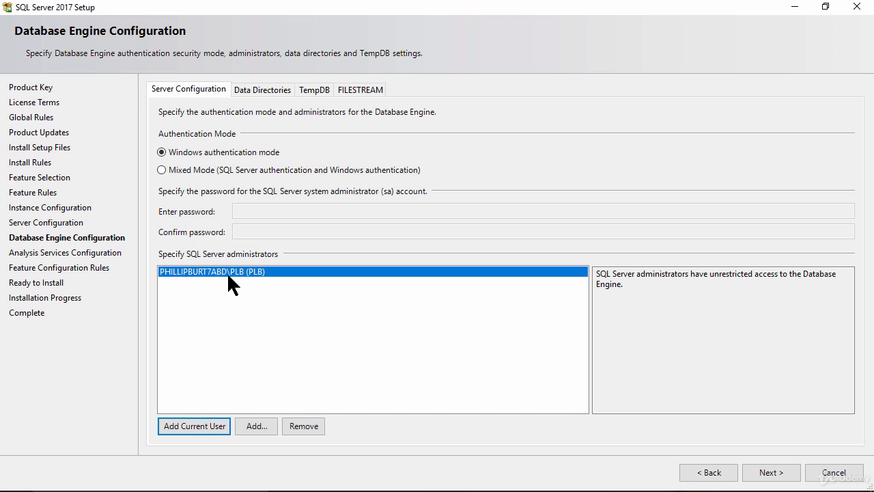
# - Check the Database Engine data directories, TempDB and FILESTREAM settings, and continue to the Analysis Services configuration
pyautogui.click(274, 90)
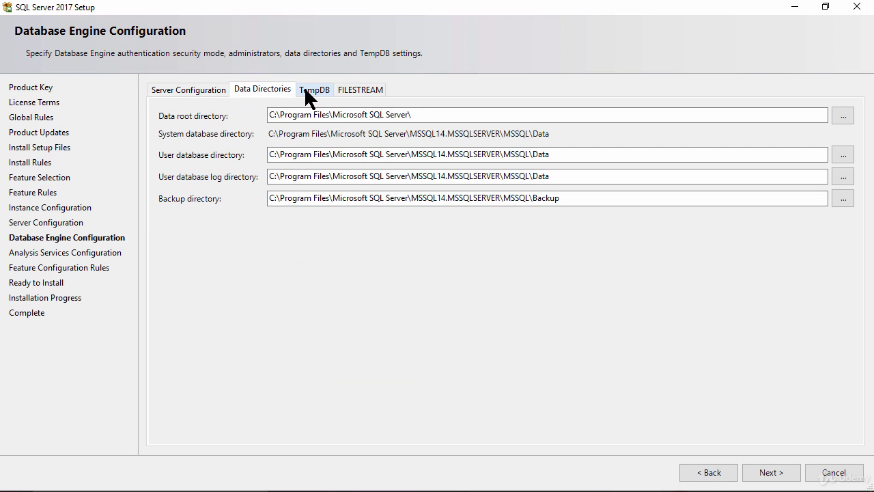
pyautogui.click(307, 90)
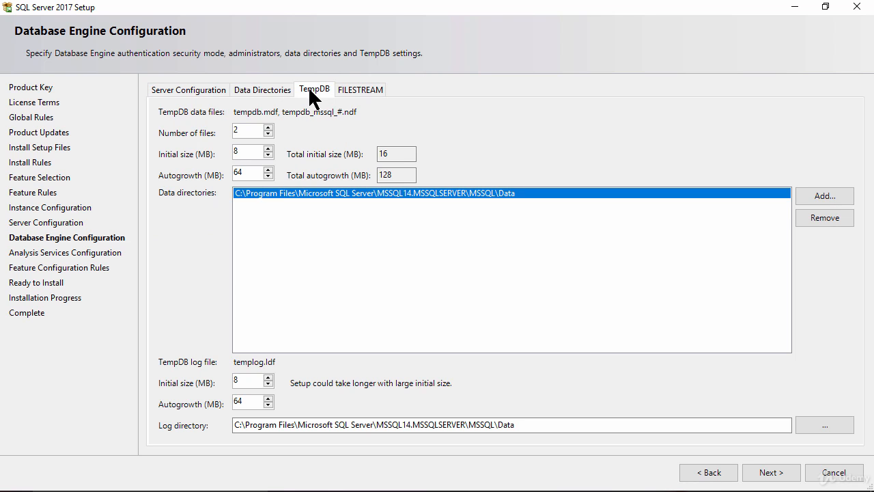
pyautogui.click(358, 91)
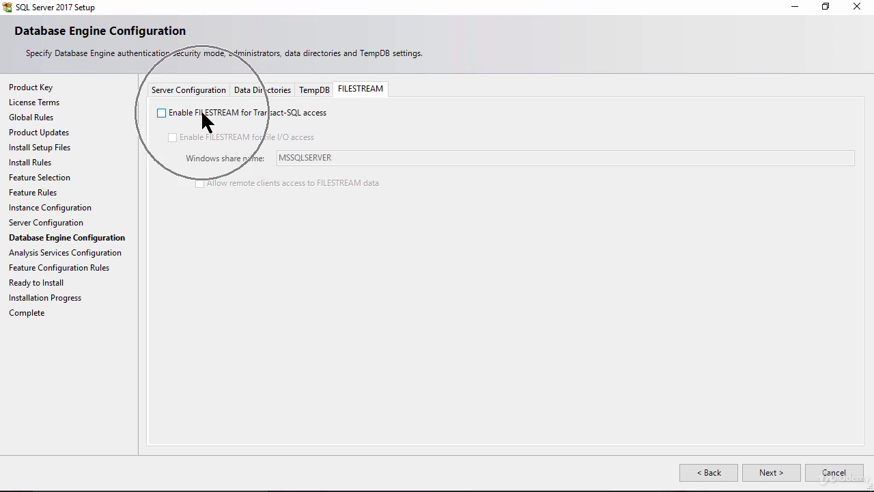
pyautogui.click(783, 471)
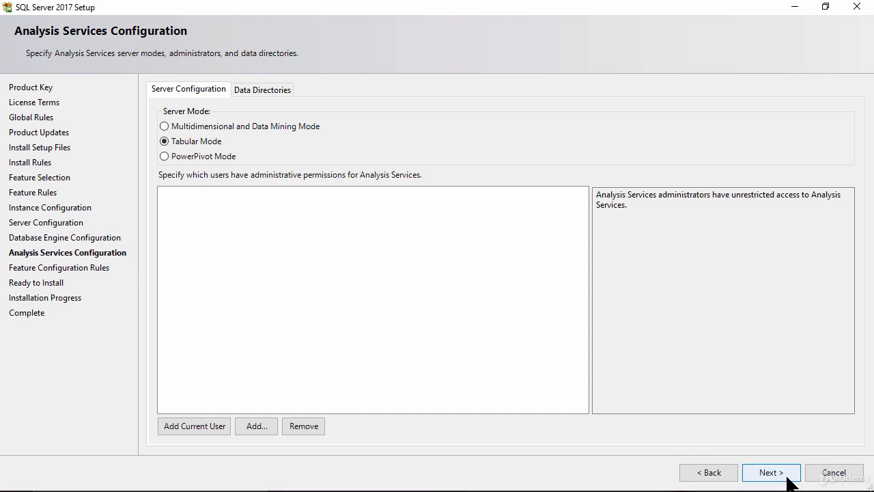
# - Add the current user as Analysis Services administrator, set the server mode to Multidimensional and Data Mining, and accept the configuration
pyautogui.click(182, 430)
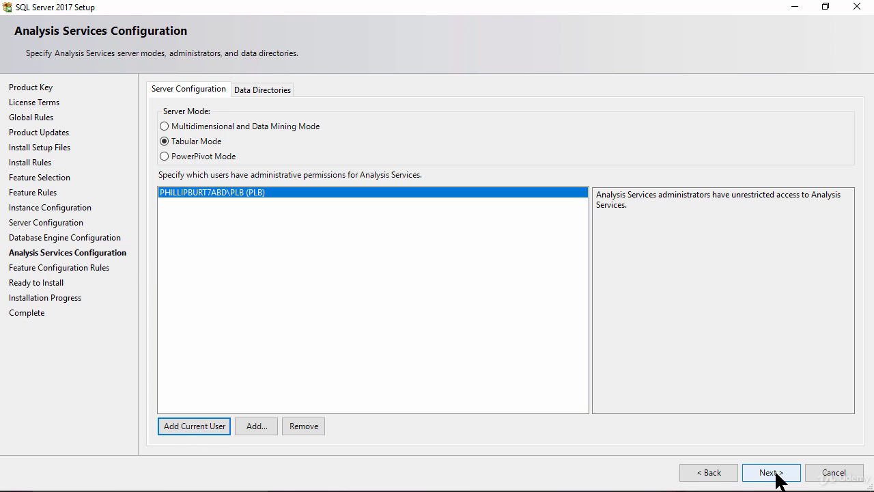
pyautogui.click(211, 126)
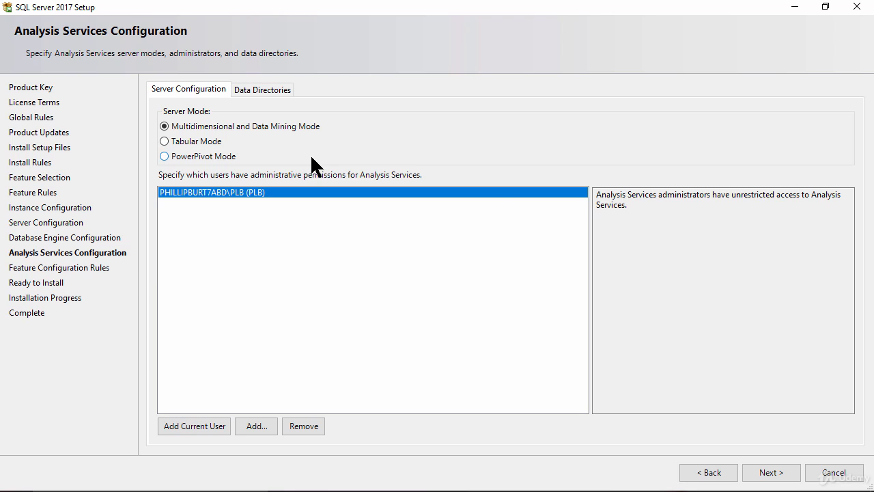
pyautogui.click(786, 471)
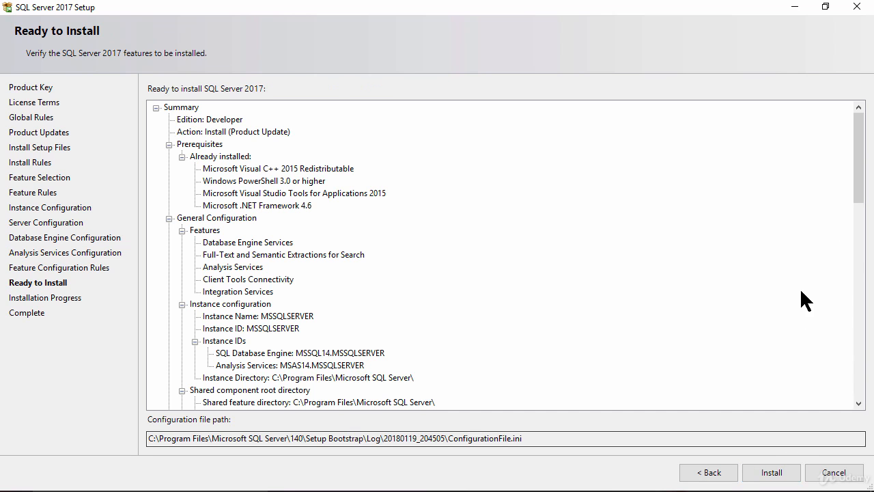
# - Review the summary of features and settings and start the SQL Server 2017 installation
pyautogui.moveTo(858, 191); pyautogui.dragTo(857, 143)
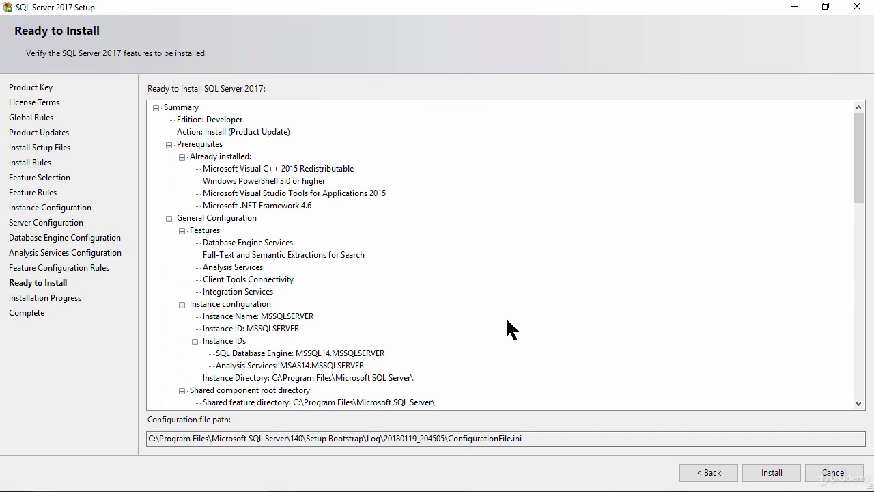
pyautogui.click(772, 471)
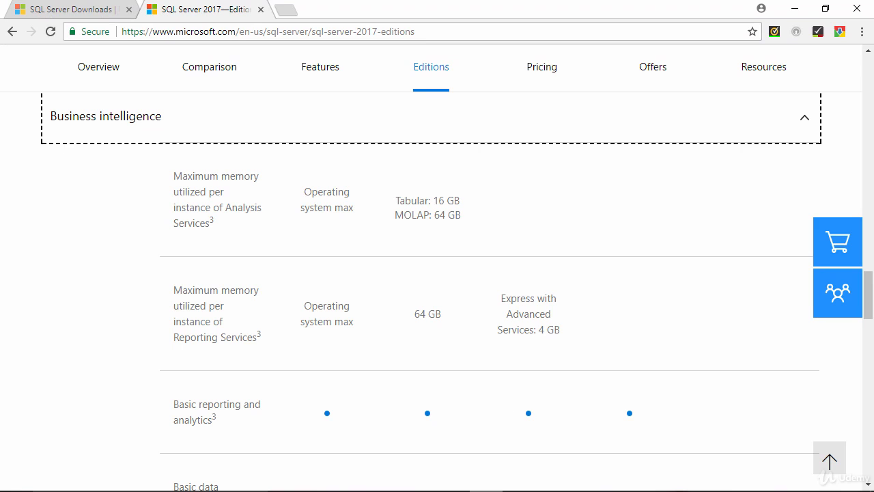
# - Search the web for 70-461 in a new Chrome tab and open Microsoft's page for that exam
pyautogui.click(284, 10)
pyautogui.write('70-761')
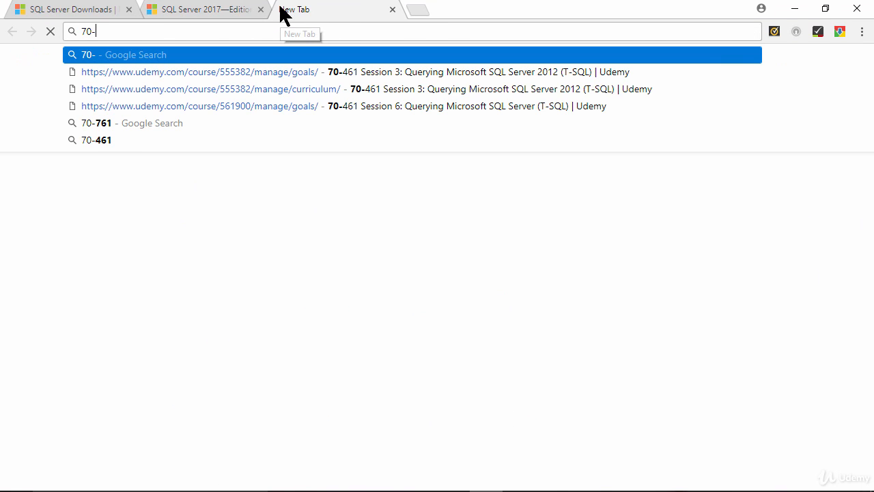
pyautogui.press('BackSpace')
pyautogui.press('BackSpace')
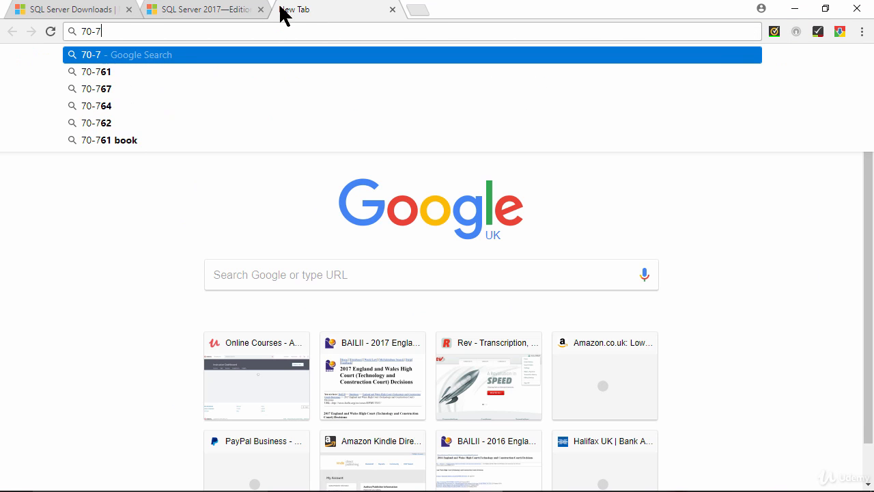
pyautogui.write('4612')
pyautogui.press('BackSpace')
pyautogui.press('Return')
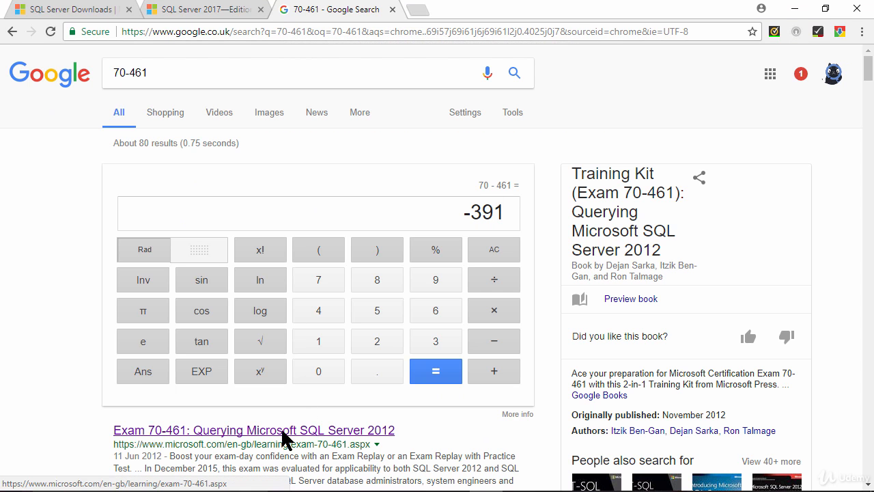
pyautogui.click(288, 444)
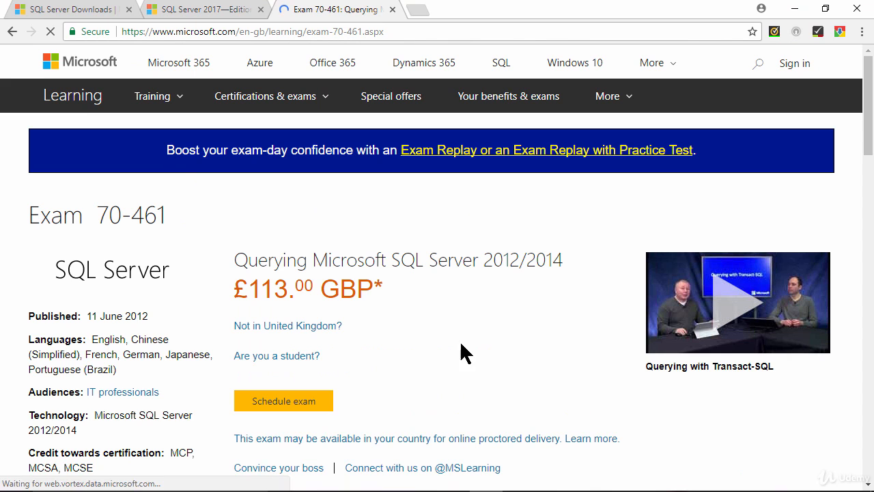
# - Highlight the 2014 version in the exam title "Querying Microsoft SQL Server 2012/2014"
pyautogui.moveTo(521, 263); pyautogui.dragTo(559, 266)
pyautogui.click(564, 305)
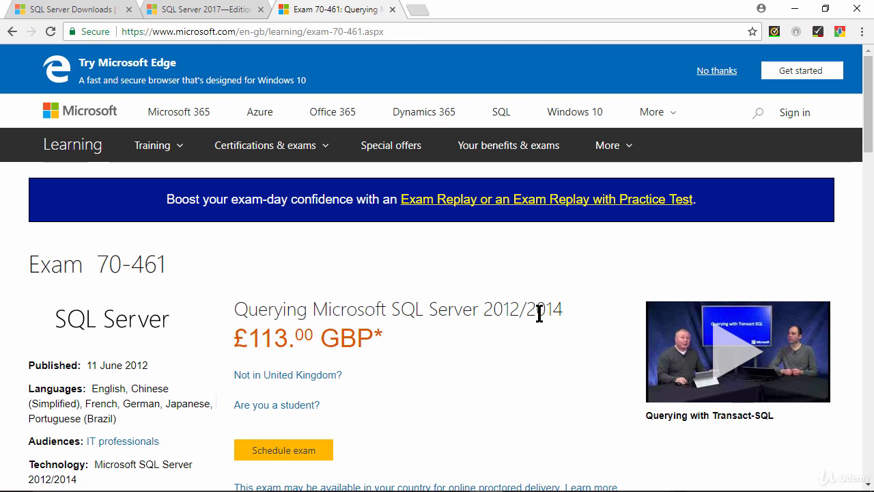
pyautogui.moveTo(521, 311); pyautogui.dragTo(558, 308)
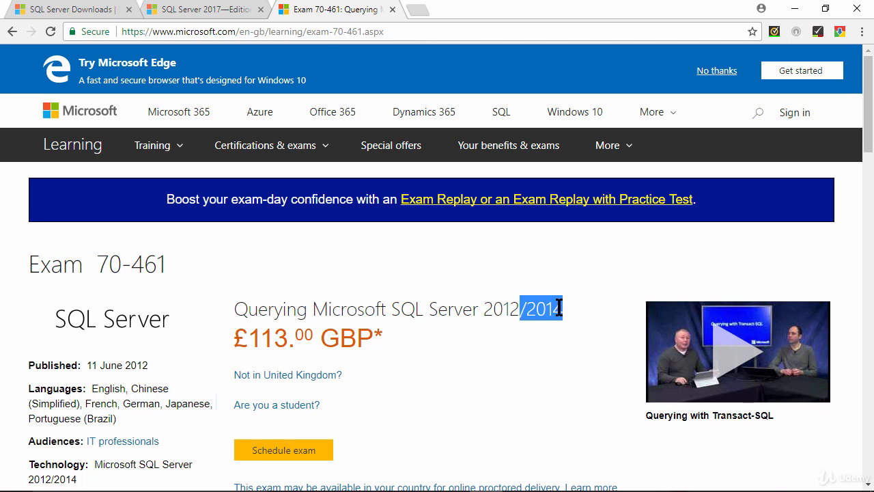
# - Search the web for 70-761 in another new browser tab
pyautogui.click(414, 11)
pyautogui.write('70-761')
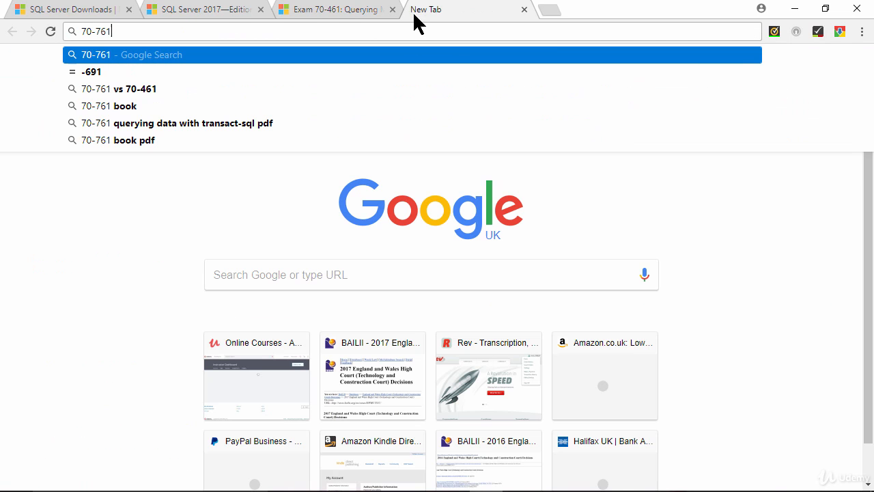